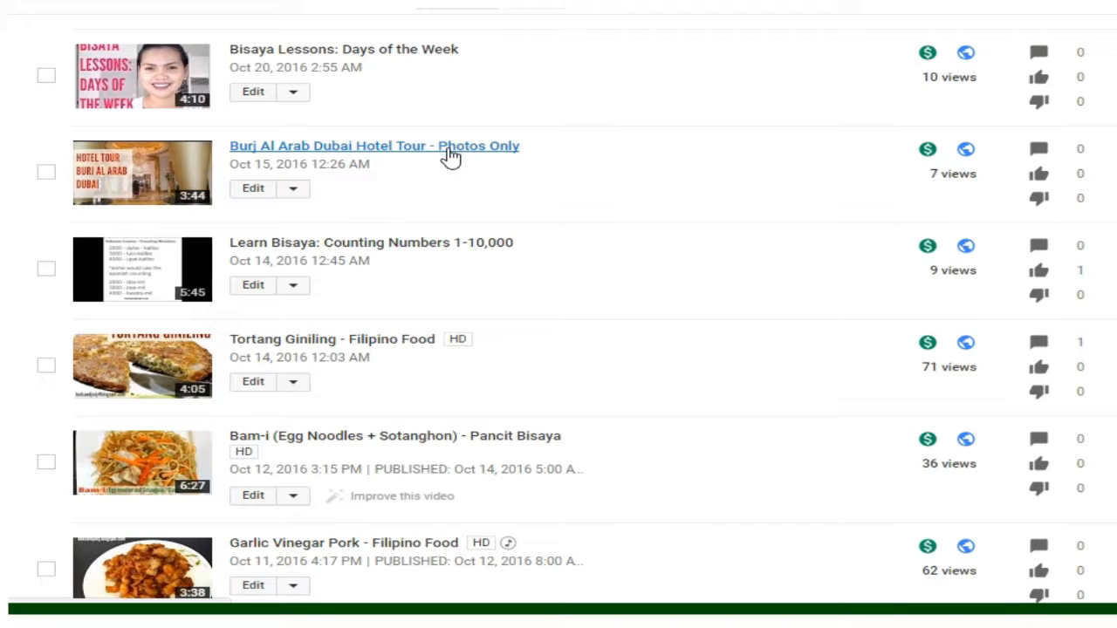
Step: Open the video "Burj Al Arab Dubai Hotel Tour - Photos Only" for editing and unpublish its annotations to create an end screen
click(253, 190)
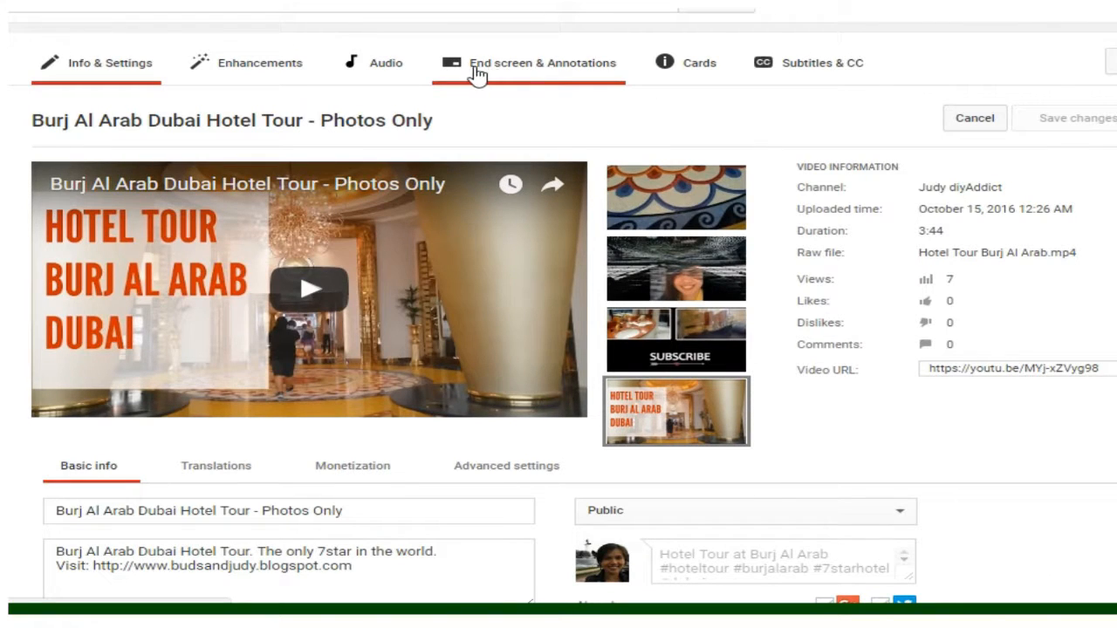
click(563, 68)
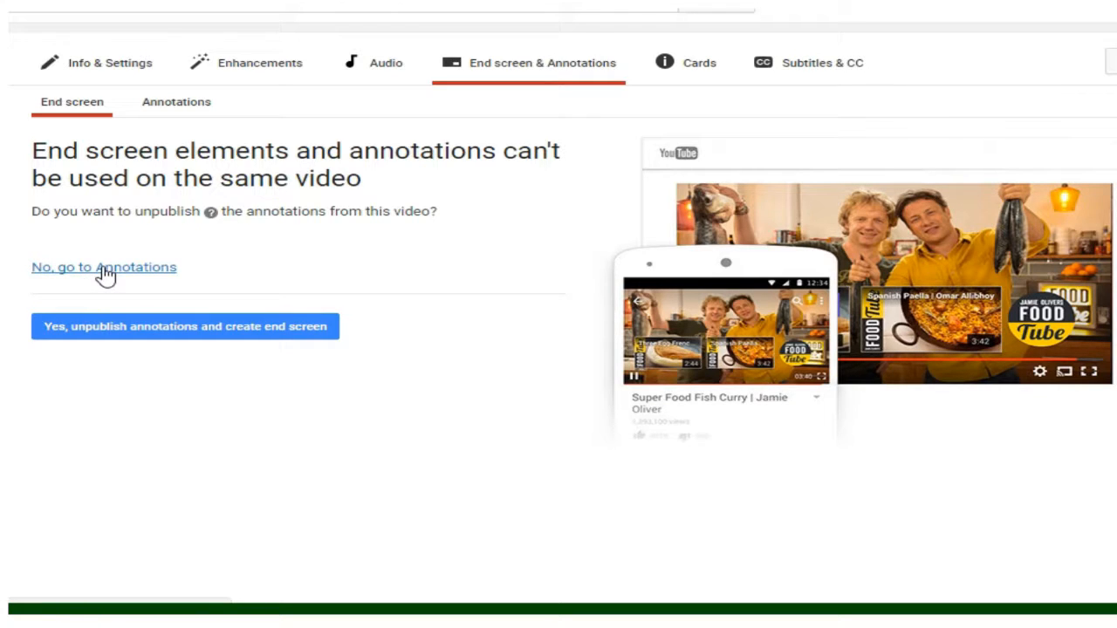
click(149, 336)
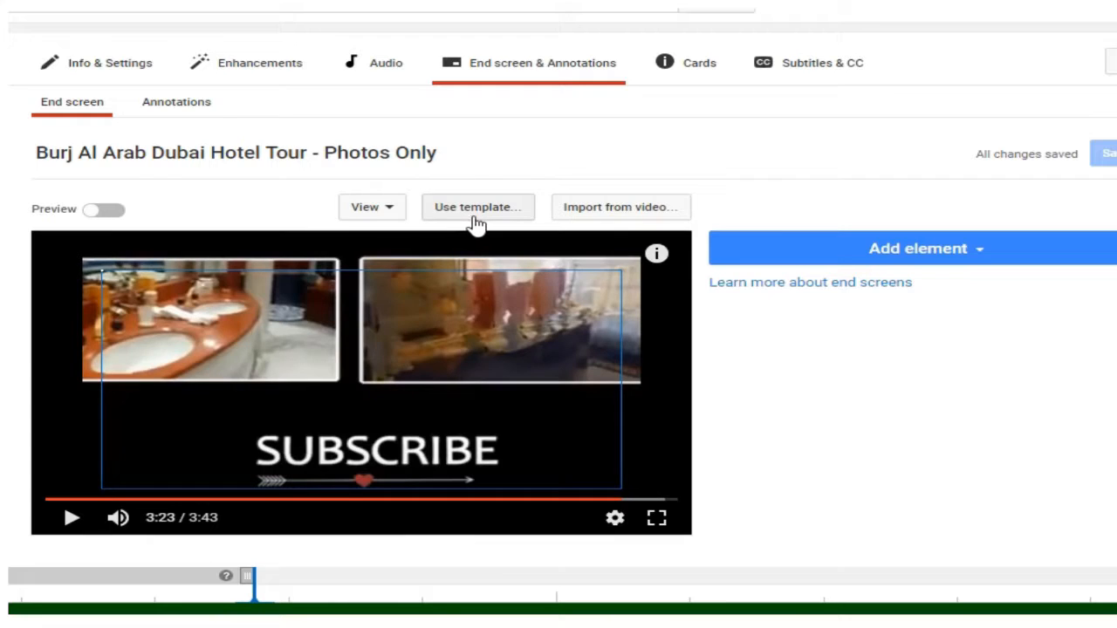
Step: Review the available end screen templates and the videos from which an end screen can be imported, without applying any
click(477, 220)
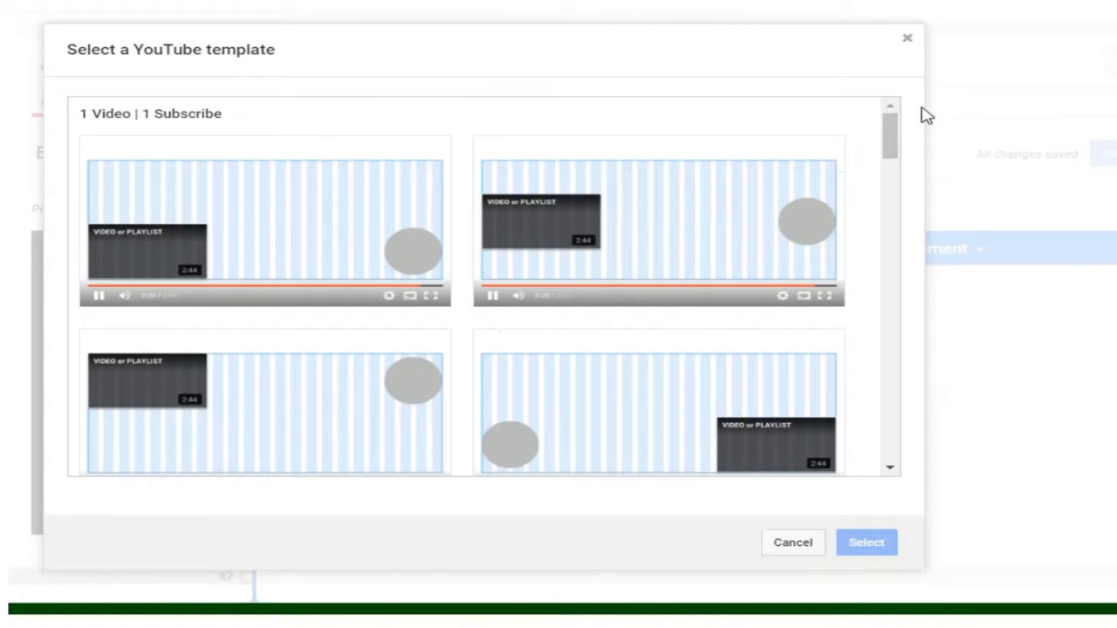
drag(890, 136, 883, 82)
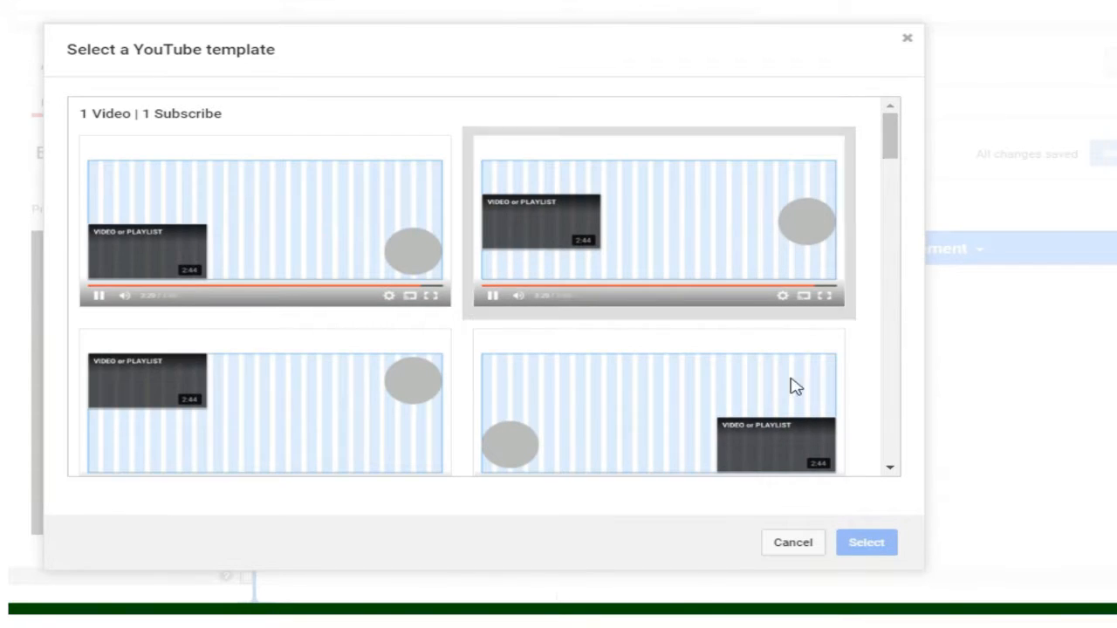
click(784, 551)
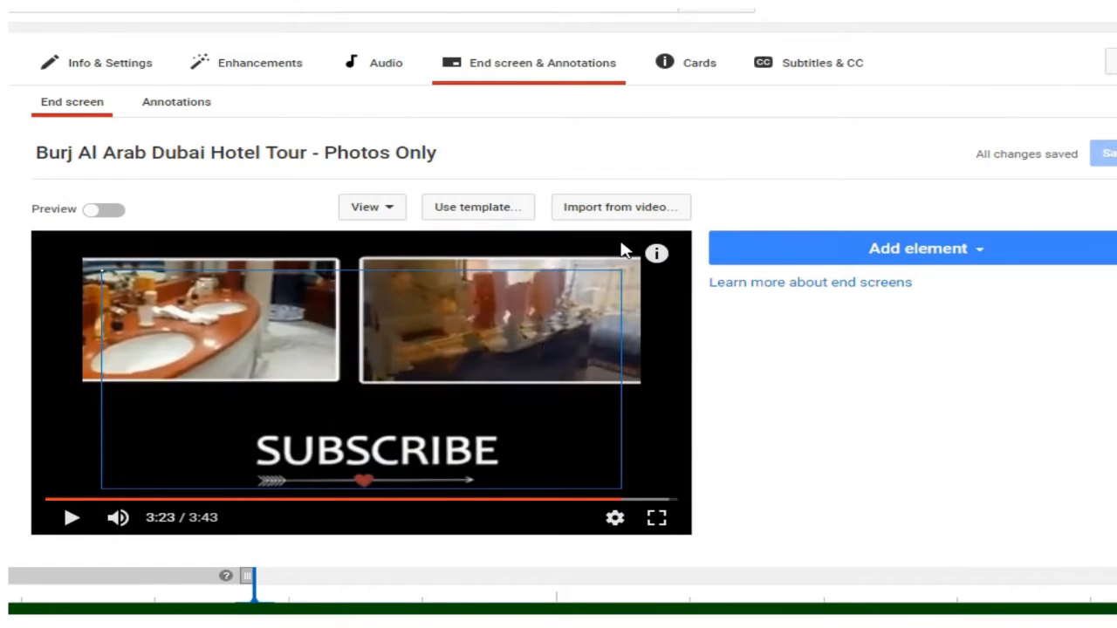
click(638, 213)
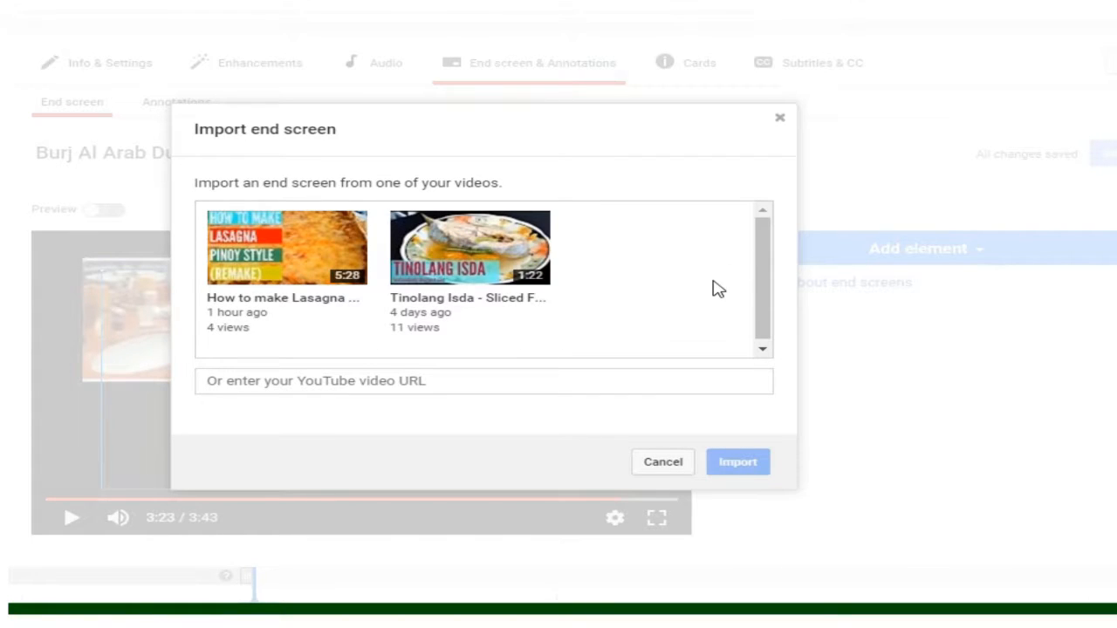
click(670, 470)
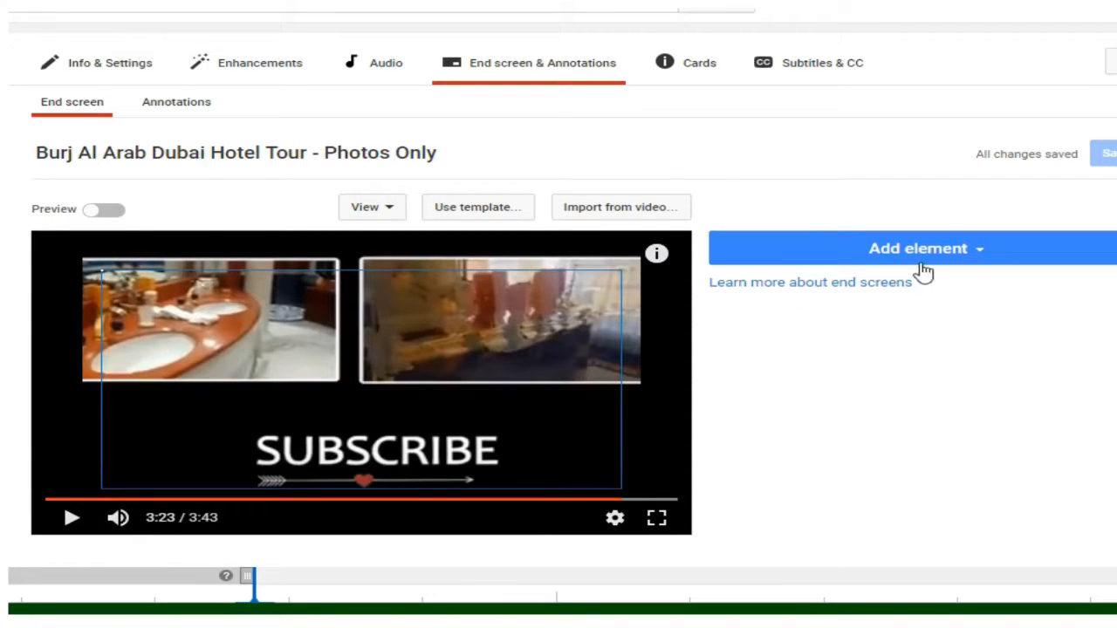
Step: Add a Subscribe element to the end screen and place it just right of the SUBSCRIBE text, below the second video frame
scroll(558, 349, down, 1)
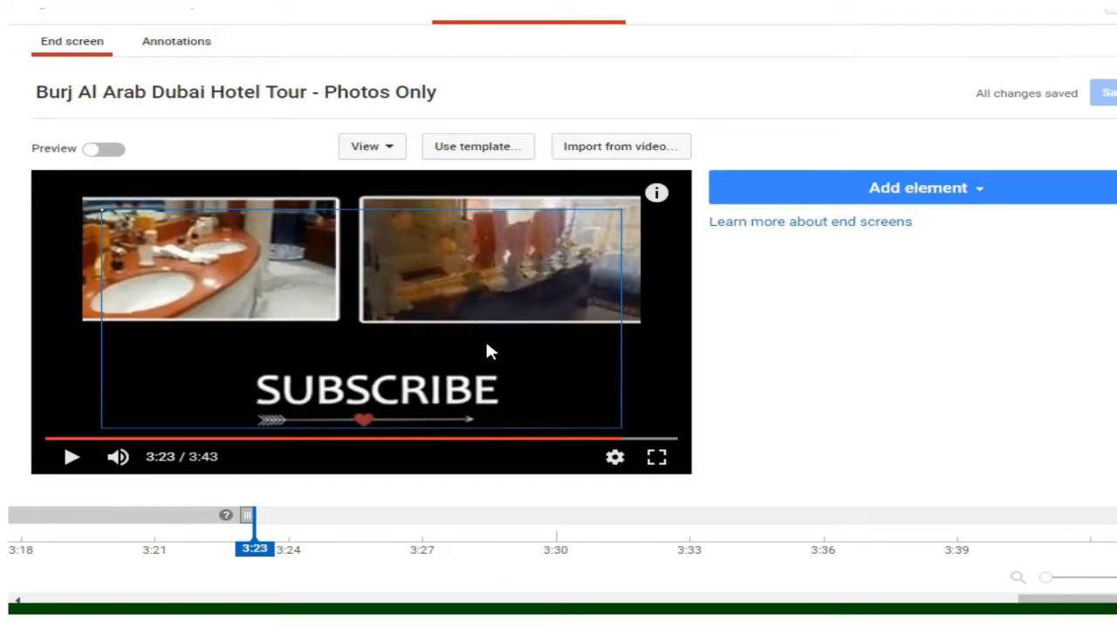
scroll(559, 314, down, 2)
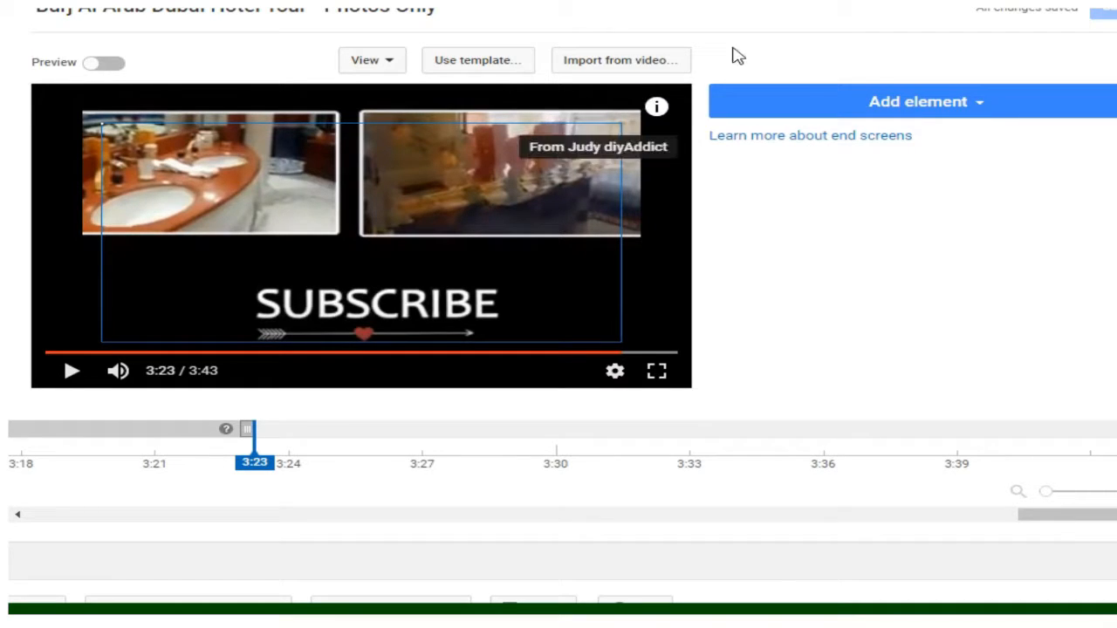
click(861, 106)
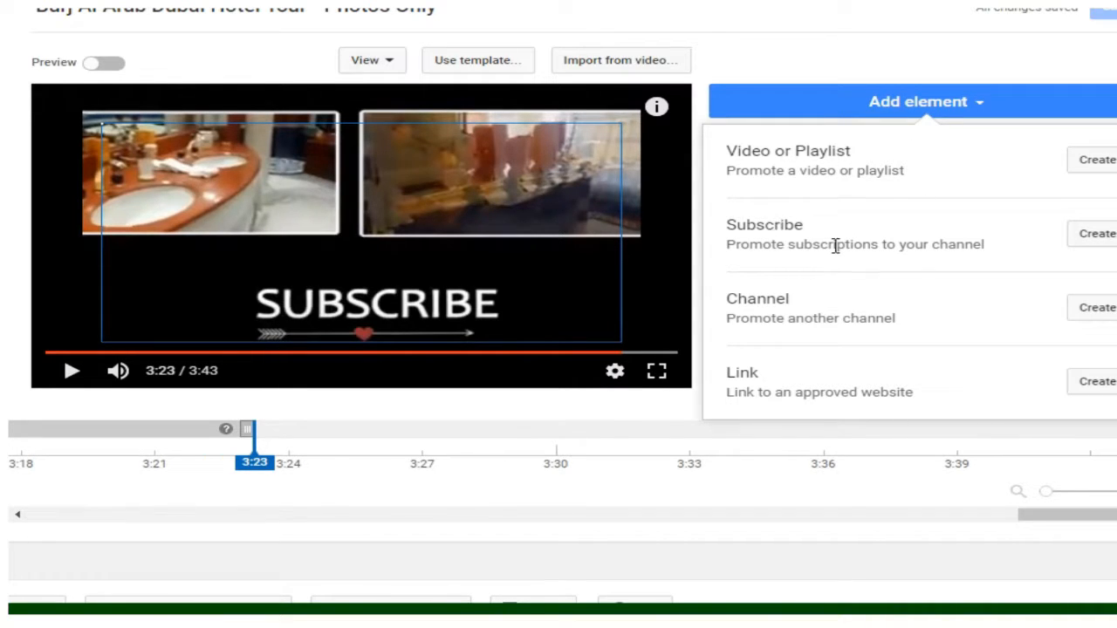
click(1082, 238)
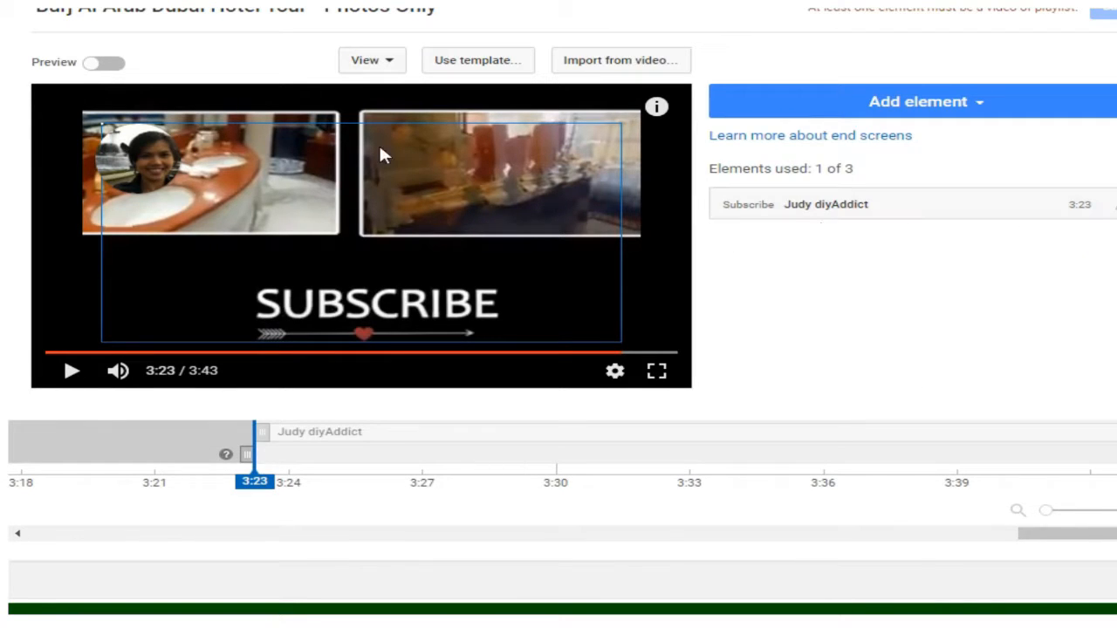
mouse_move(138, 150)
mouse_down()
mouse_move(153, 170)
mouse_move(561, 254)
mouse_move(575, 283)
mouse_move(583, 275)
mouse_up()
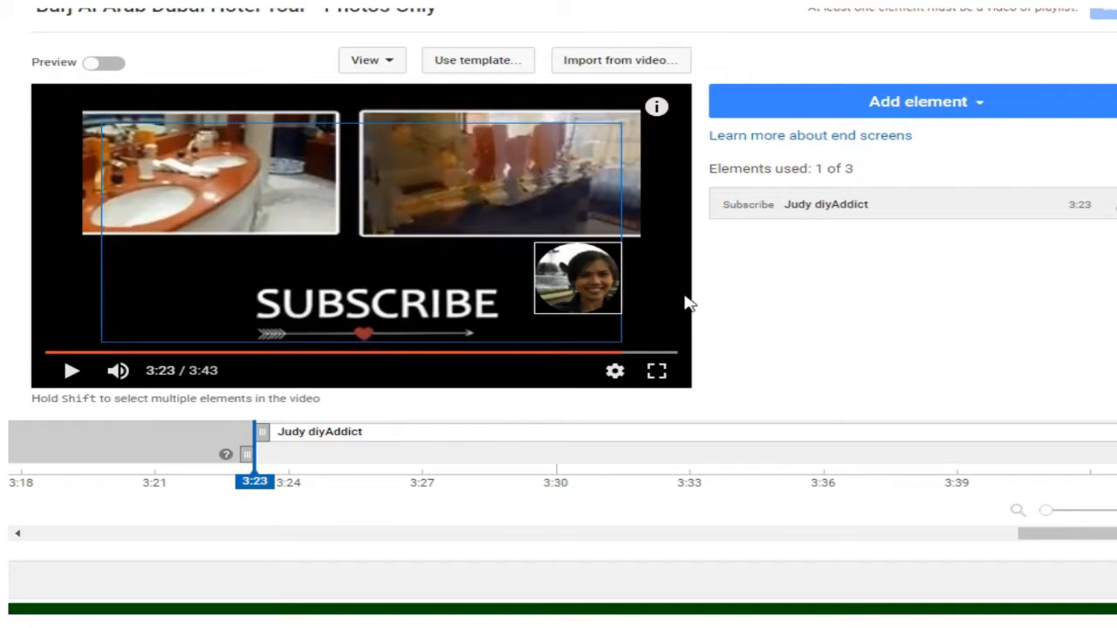
Step: Preview the end screen playback with the Subscribe element, then return to editing
click(101, 67)
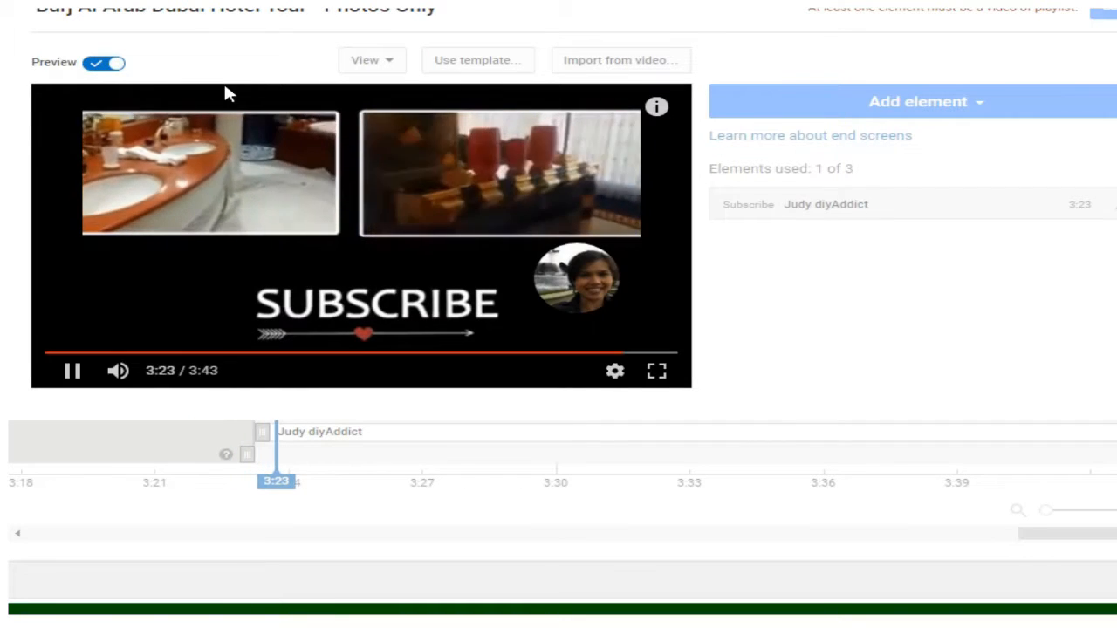
mouse_move(599, 291)
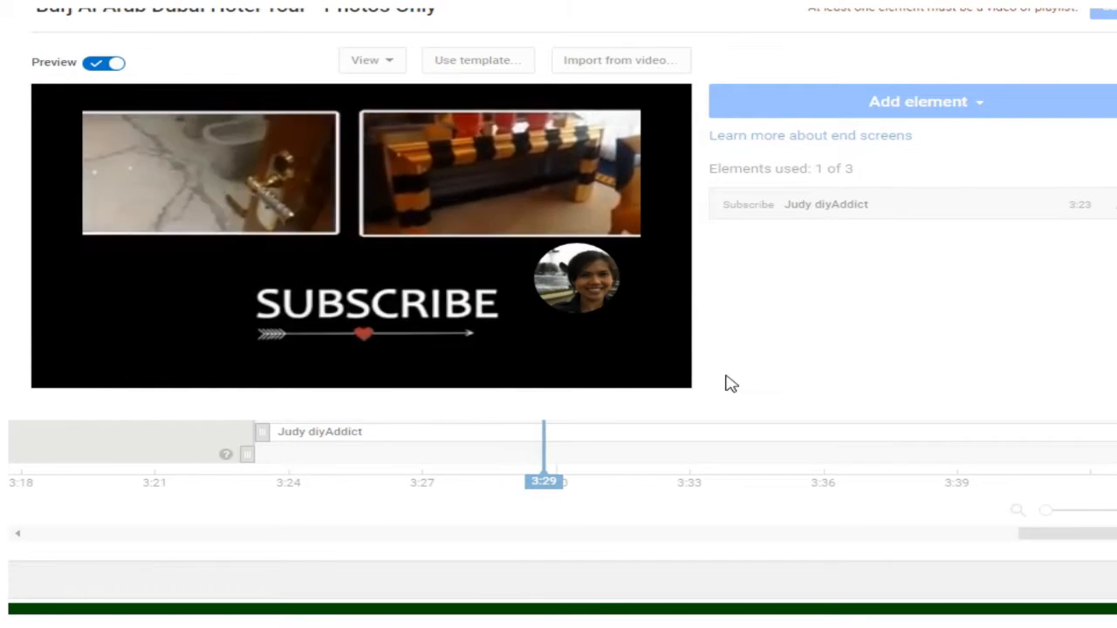
scroll(920, 339, down, 1)
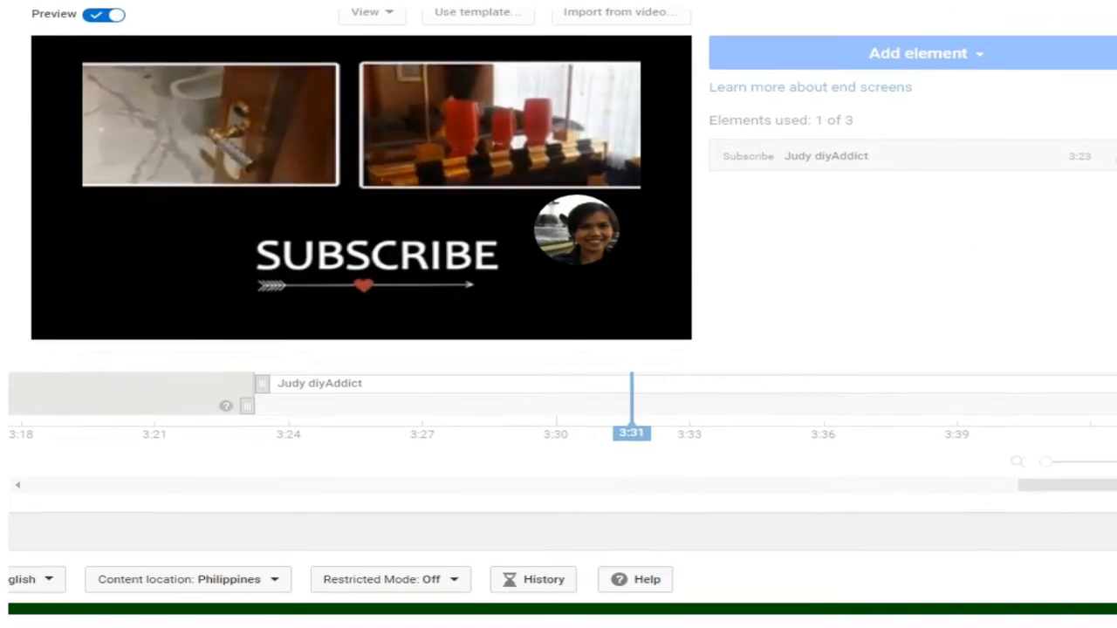
scroll(1067, 117, up, 1)
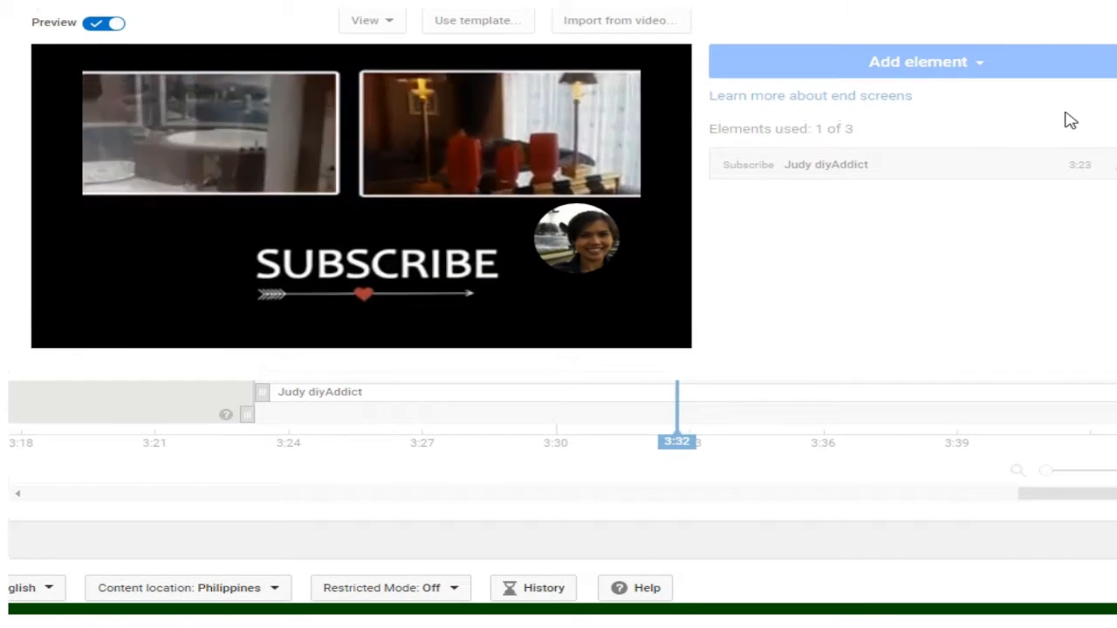
click(103, 26)
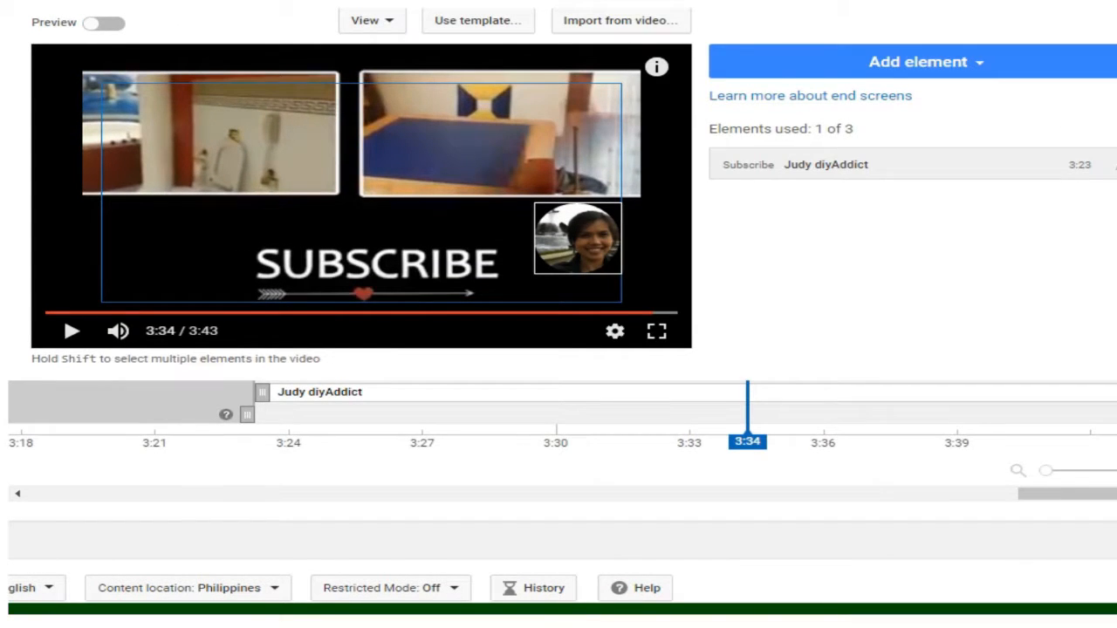
Step: Try to move the Subscribe element's start earlier on the timeline and adjust its end
scroll(916, 269, down, 1)
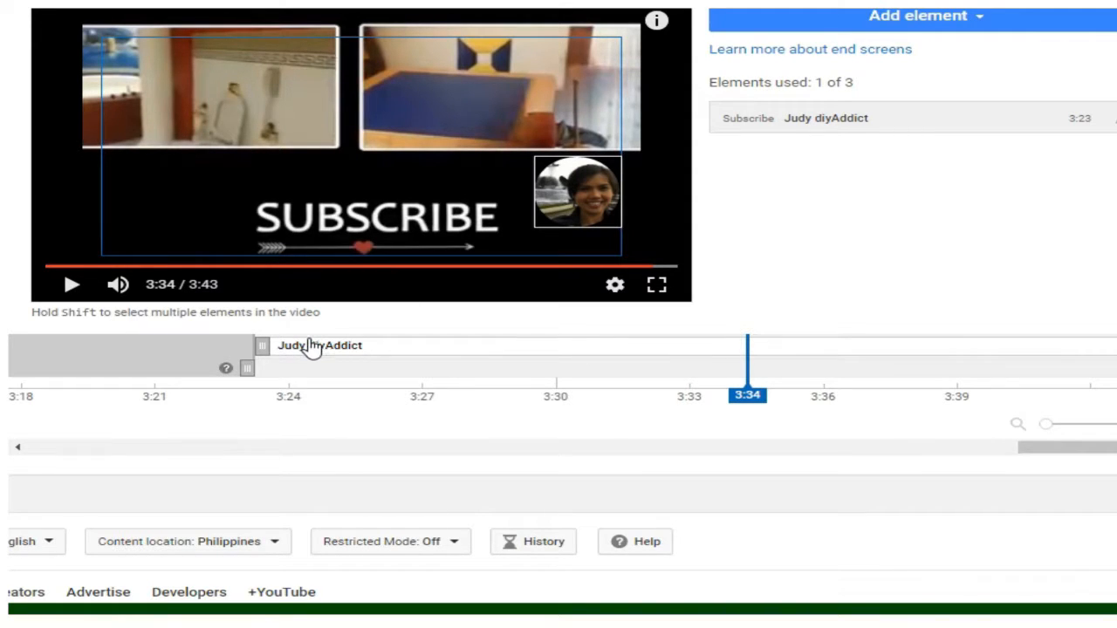
click(260, 347)
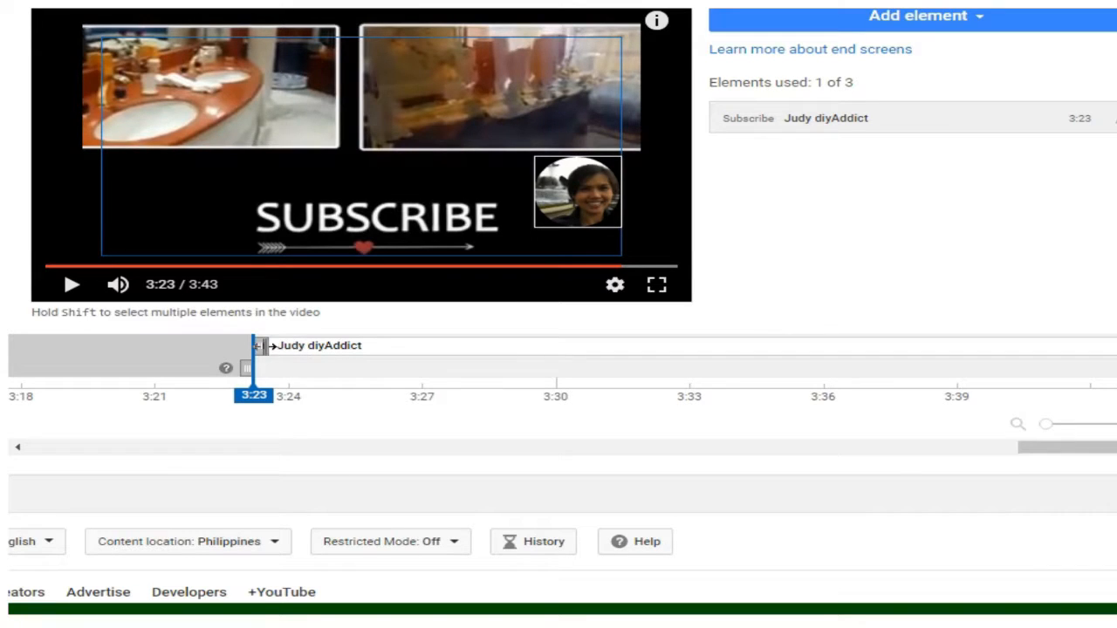
drag(262, 347, 165, 362)
drag(254, 386, 227, 375)
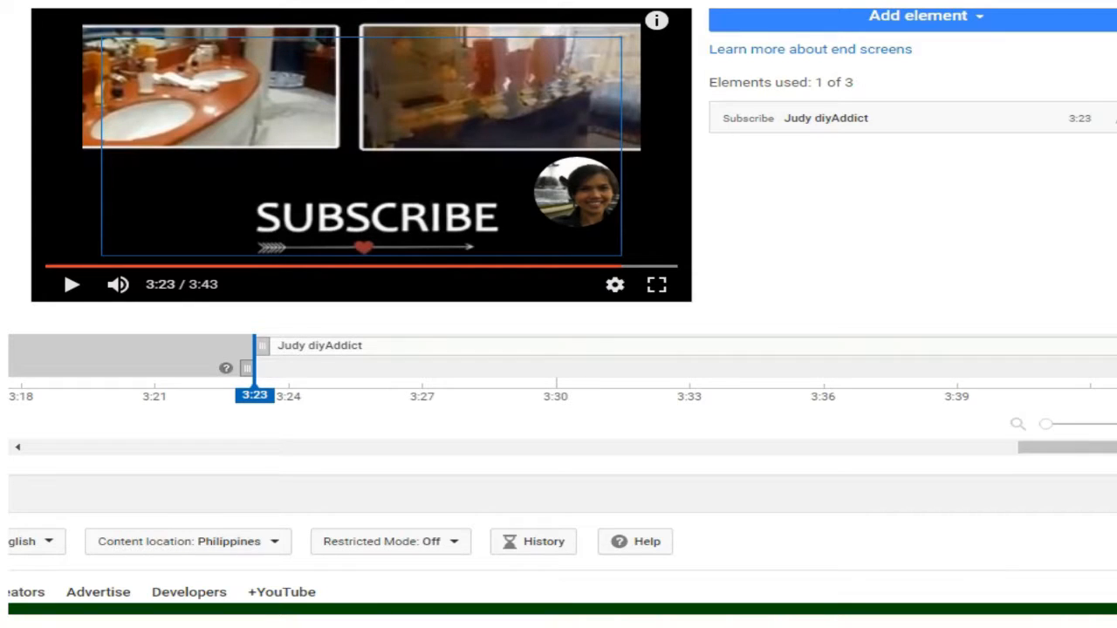
drag(1110, 347, 1110, 384)
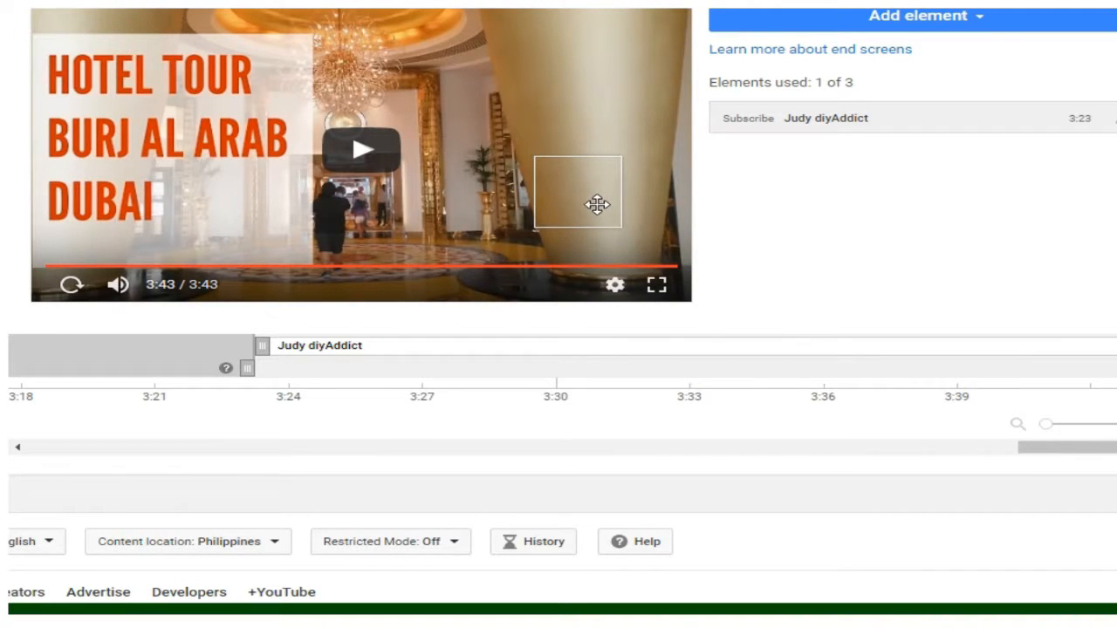
Step: Add a chosen video element to the end screen, picking the upload "Burj Al Arab Room Tour Part 1"
scroll(558, 305, up, 3)
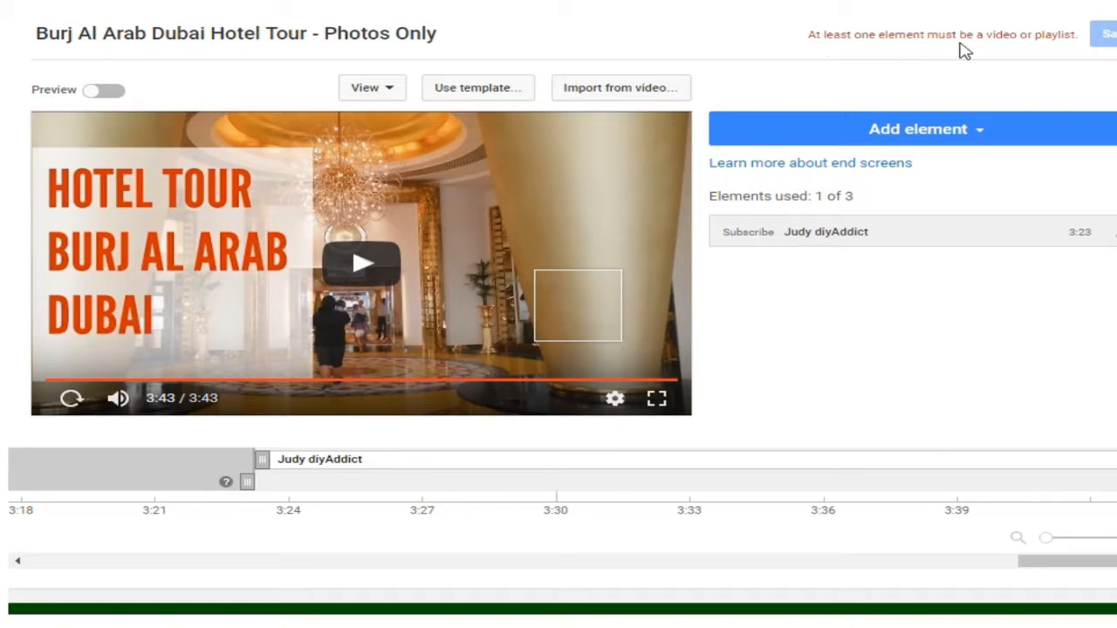
click(838, 139)
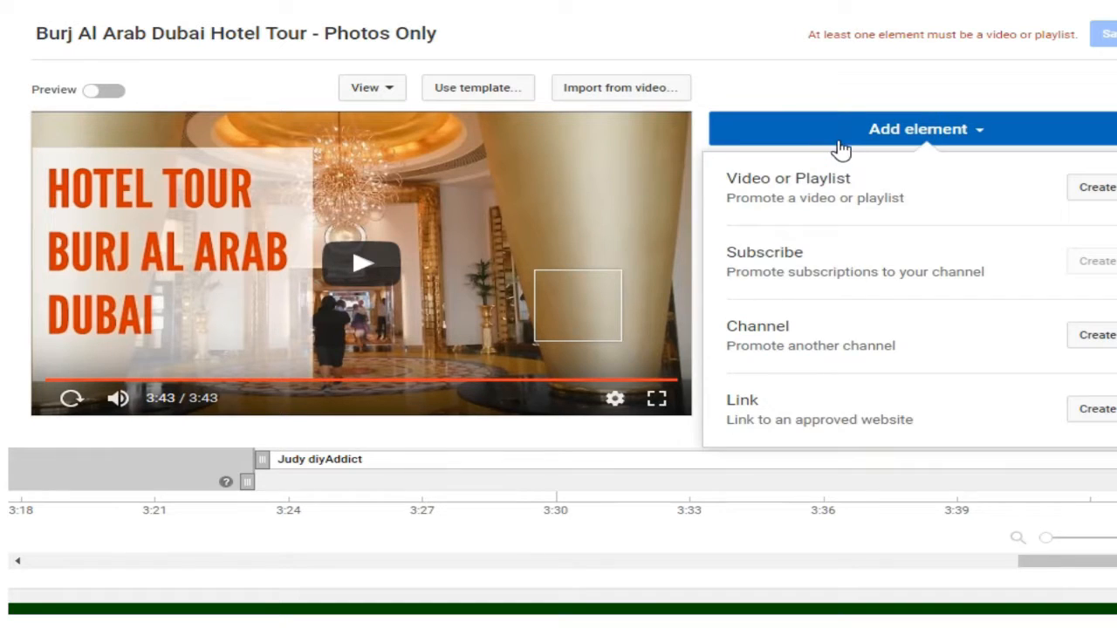
click(1092, 190)
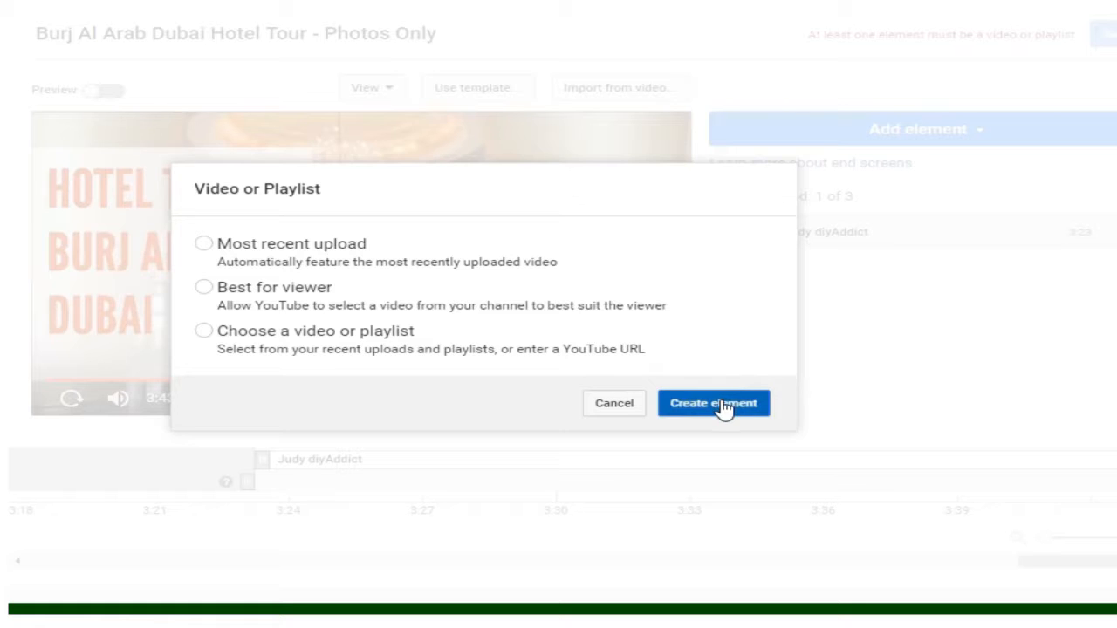
click(204, 334)
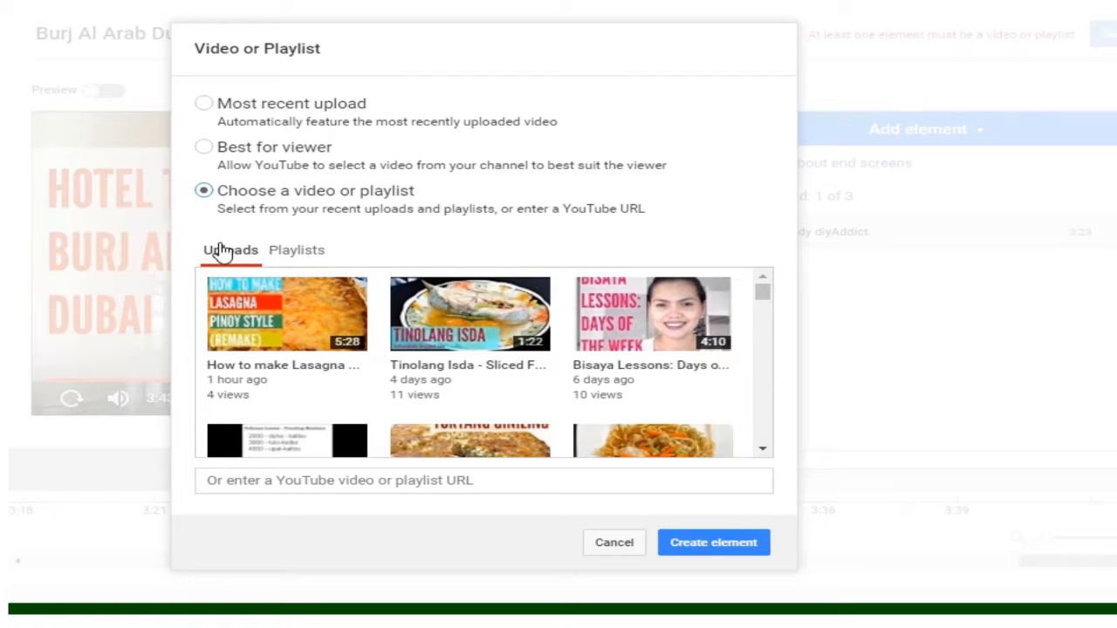
scroll(766, 314, down, 2)
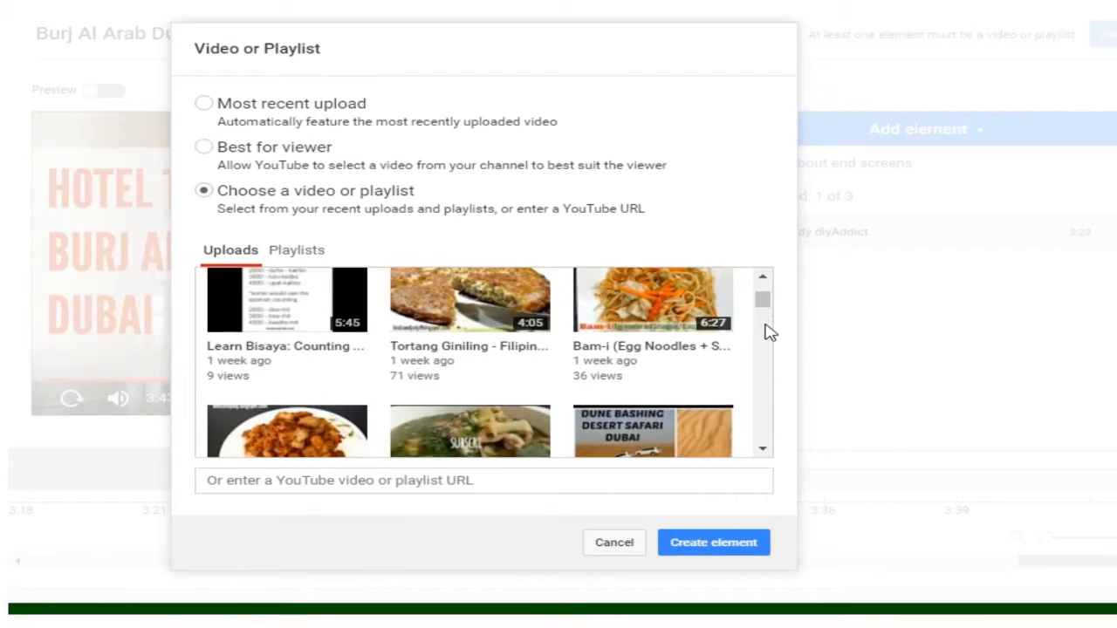
drag(766, 314, 771, 290)
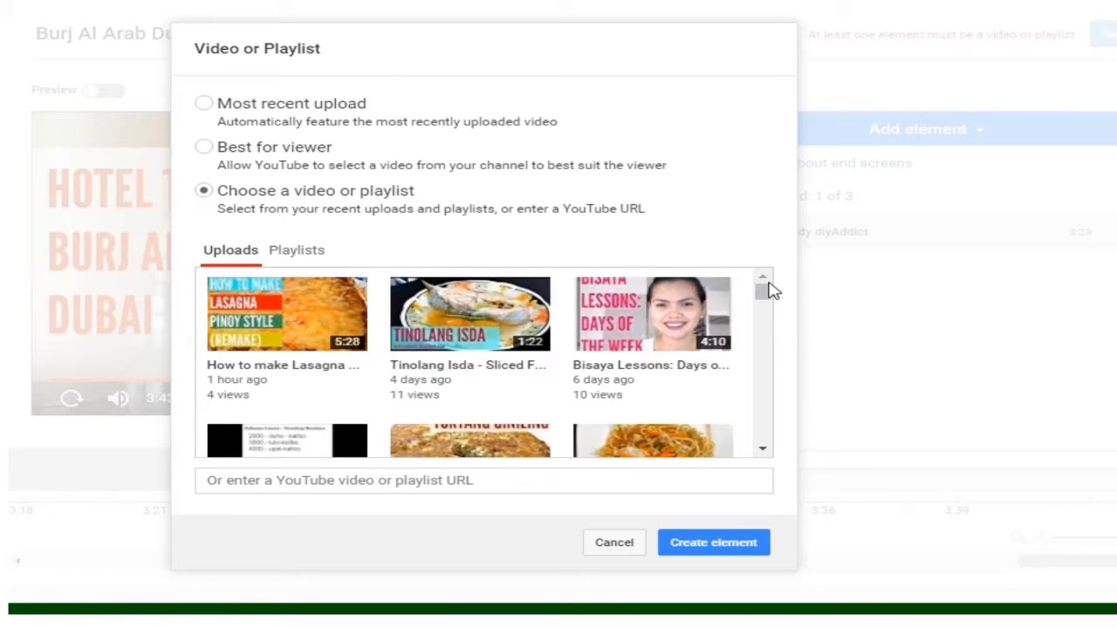
click(294, 251)
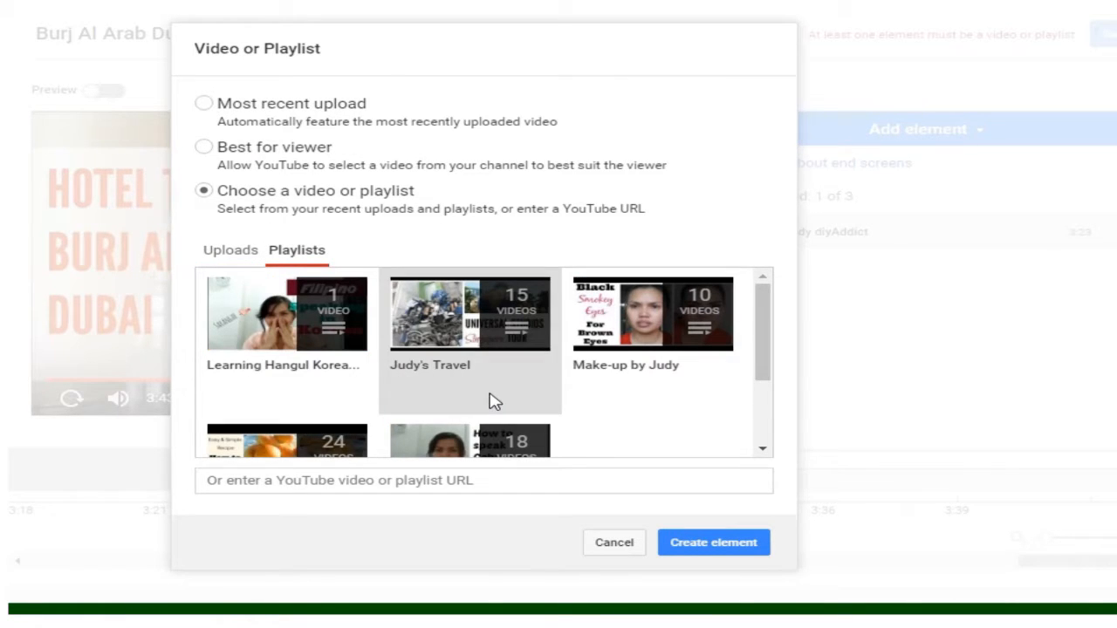
click(218, 253)
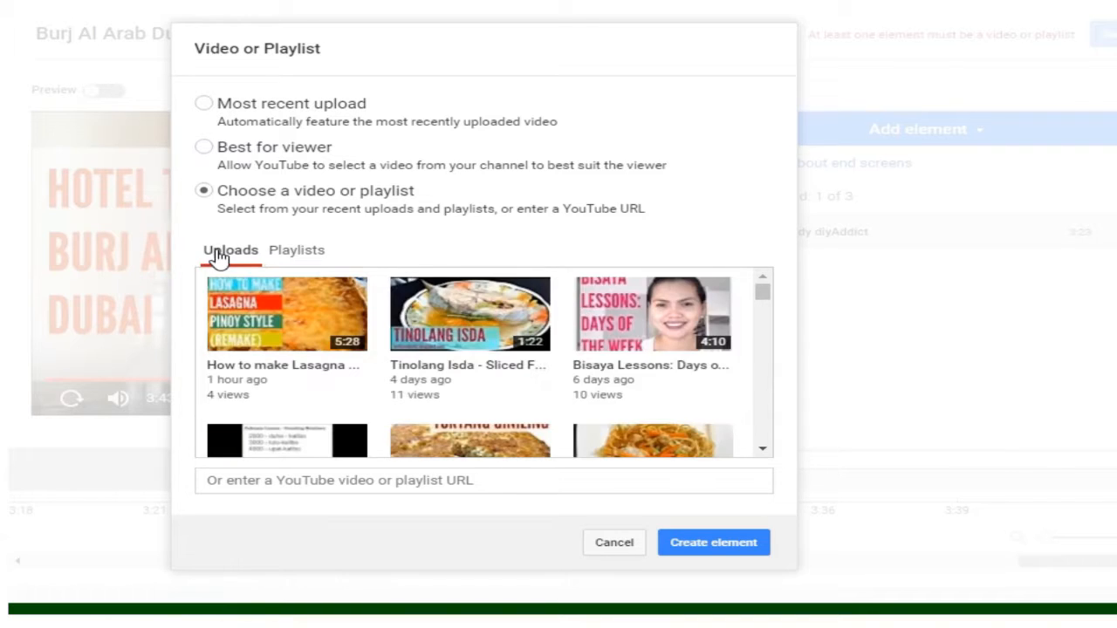
drag(764, 297, 765, 326)
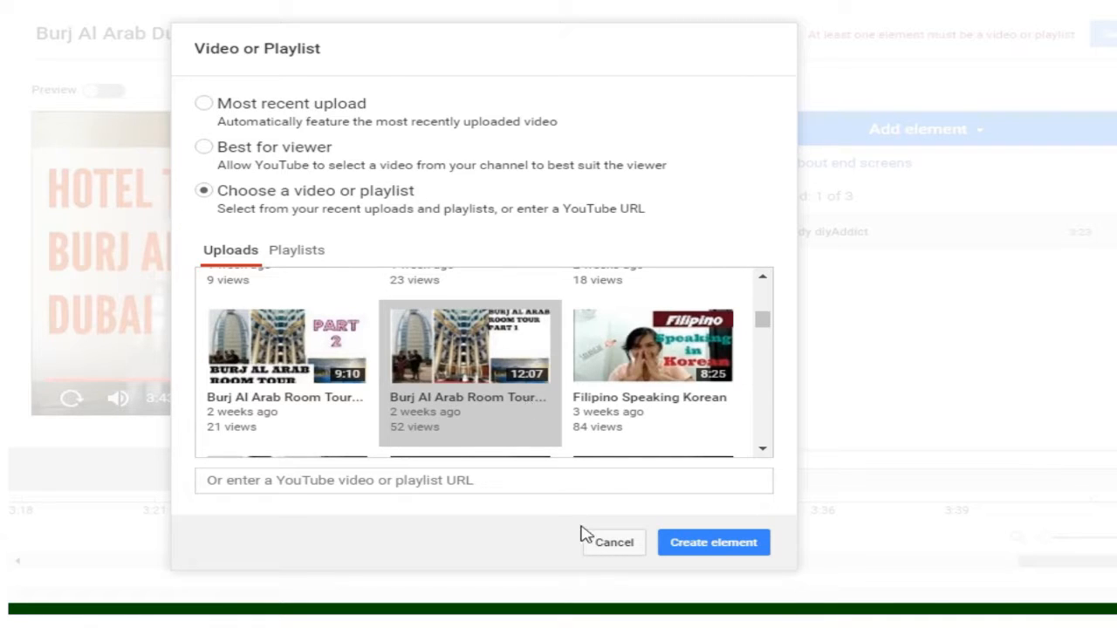
click(724, 548)
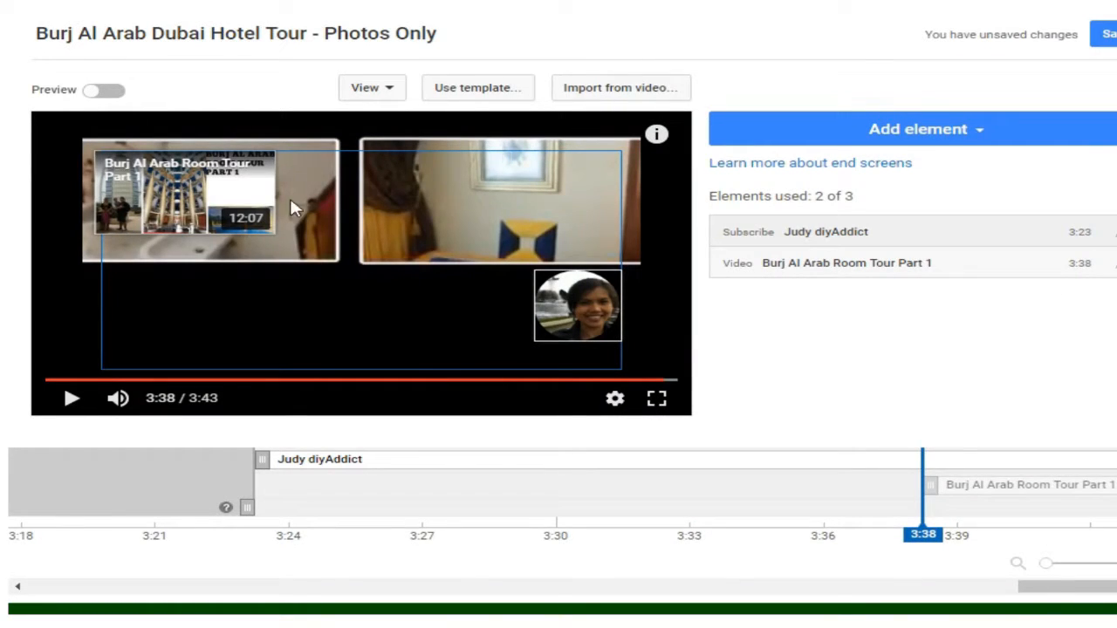
Step: Enlarge the Burj Al Arab Room Tour Part 1 element to fill the left video frame
click(209, 193)
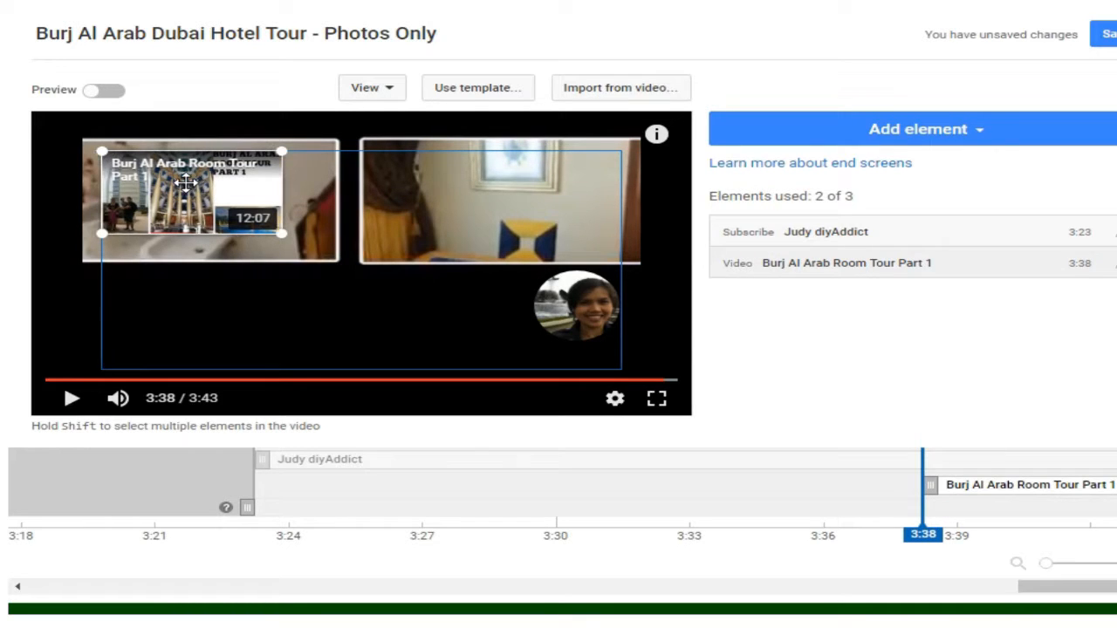
drag(281, 234, 341, 273)
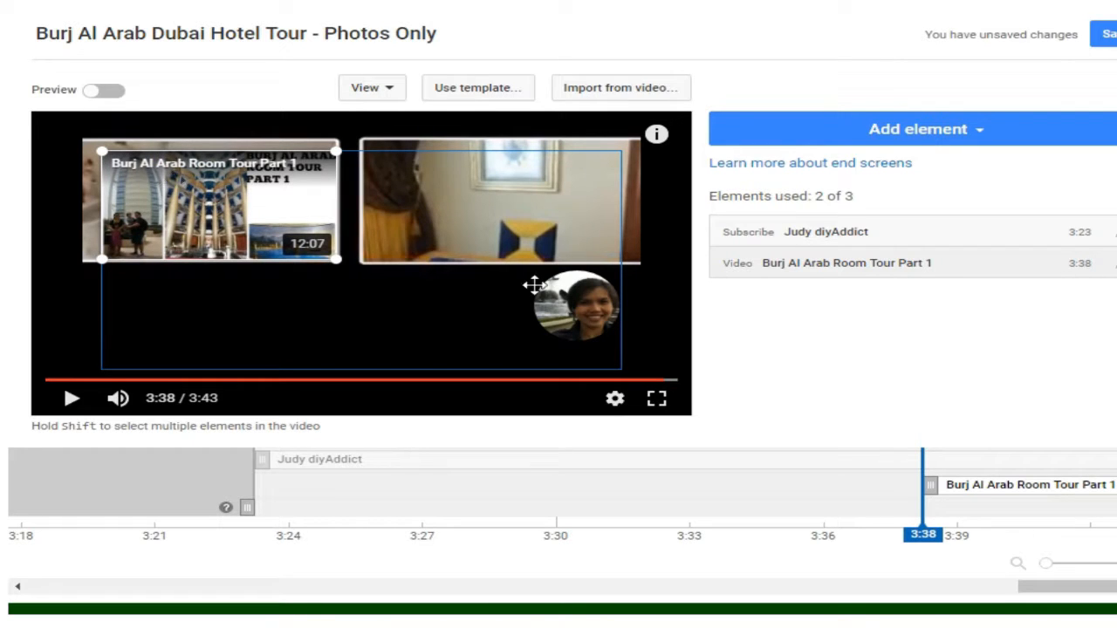
Step: Add another chosen video element to the end screen, picking the upload "Burj Al Arab Room Tour Part 2"
click(776, 139)
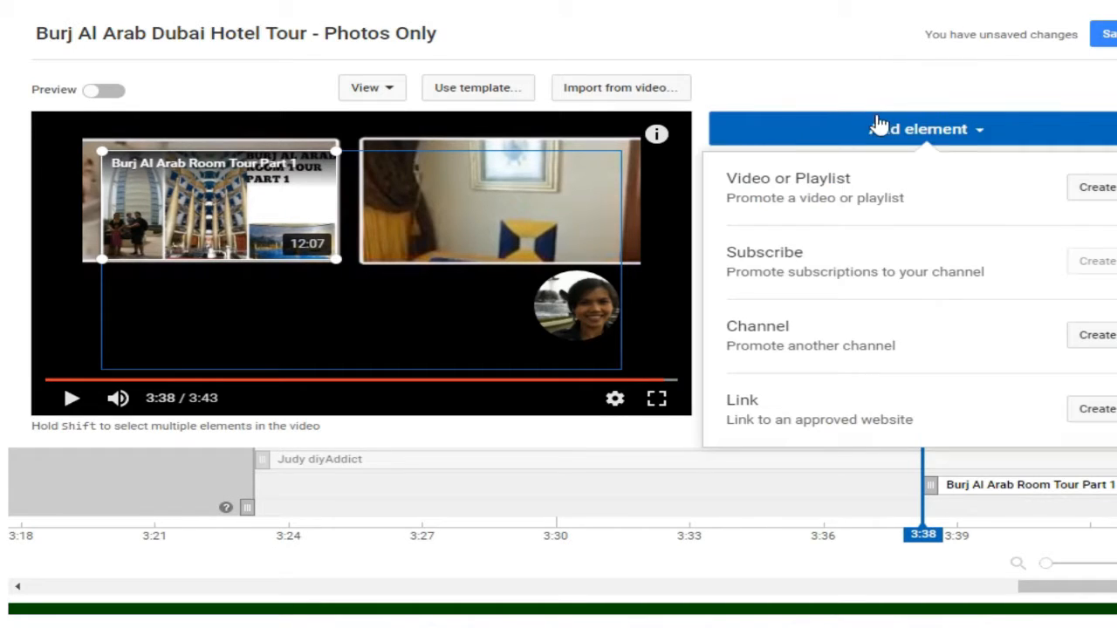
click(1101, 202)
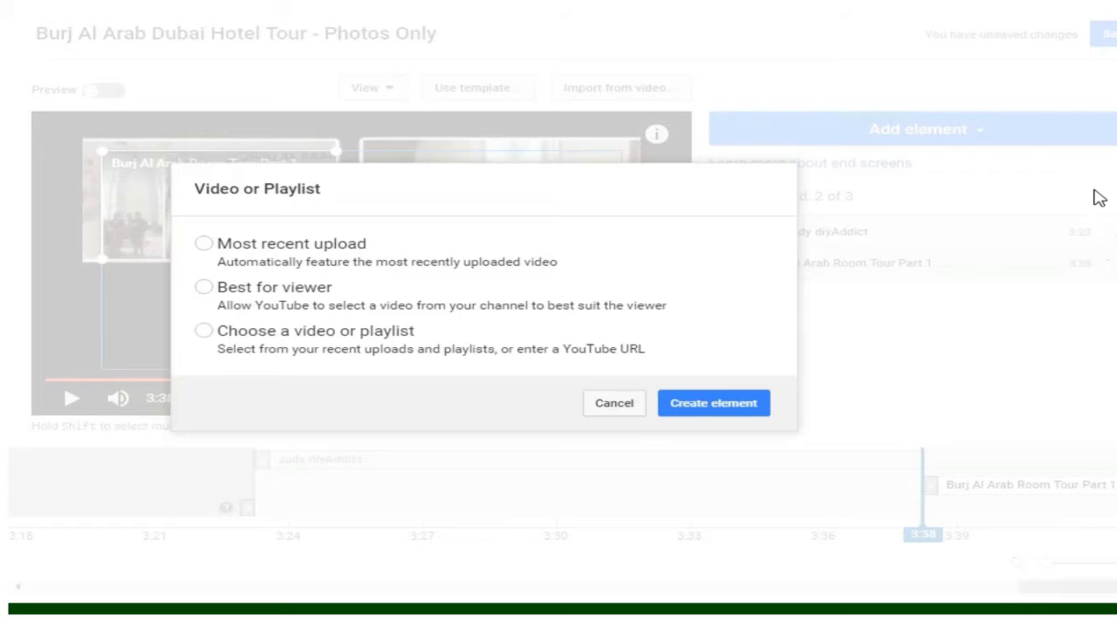
click(204, 331)
scroll(764, 304, down, 1)
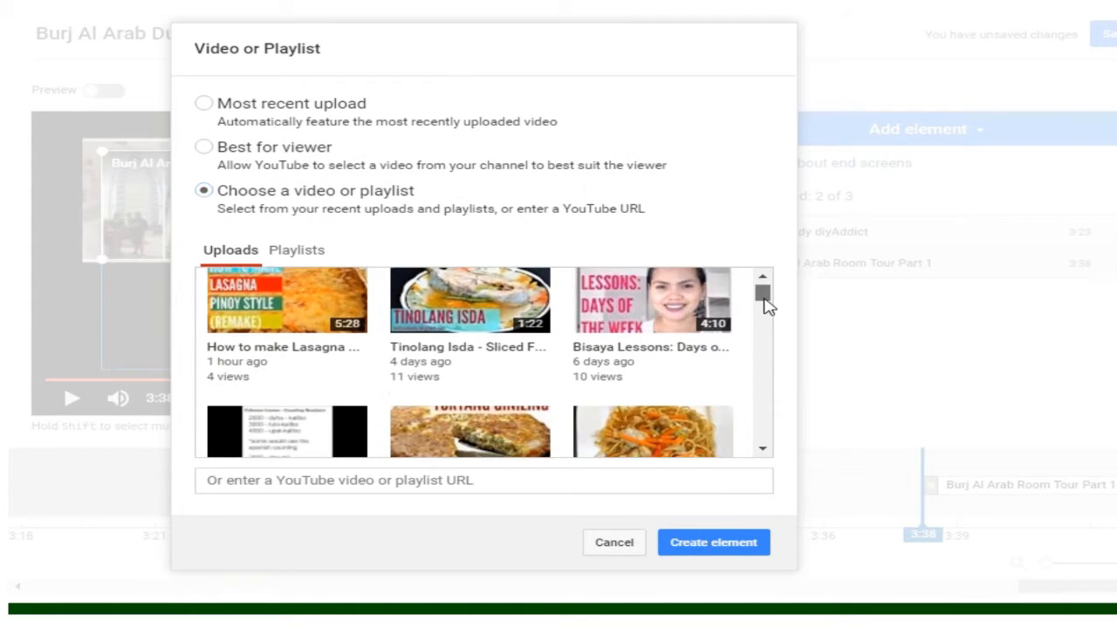
scroll(764, 305, down, 3)
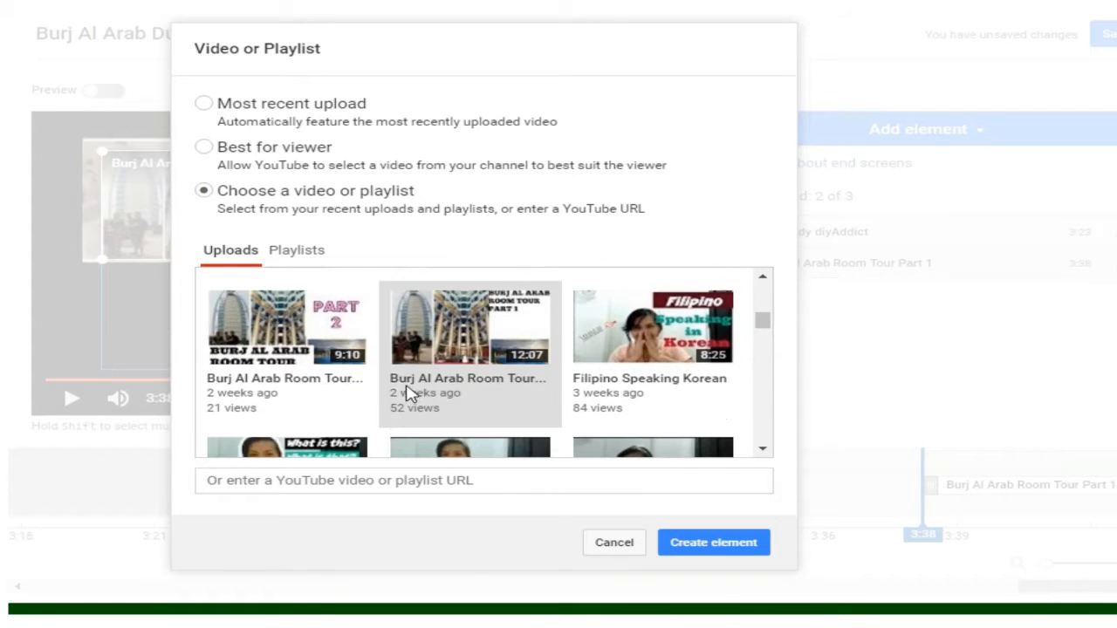
click(711, 543)
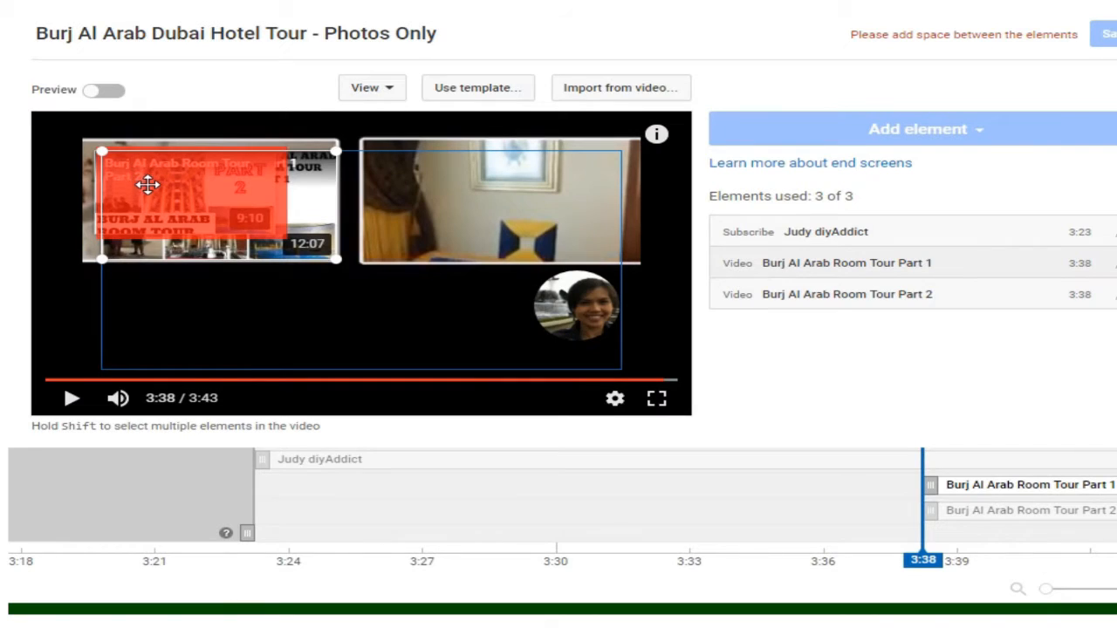
Step: Move the Part 1 element into the right video frame and enlarge the Part 2 element in the left frame
drag(148, 184, 410, 181)
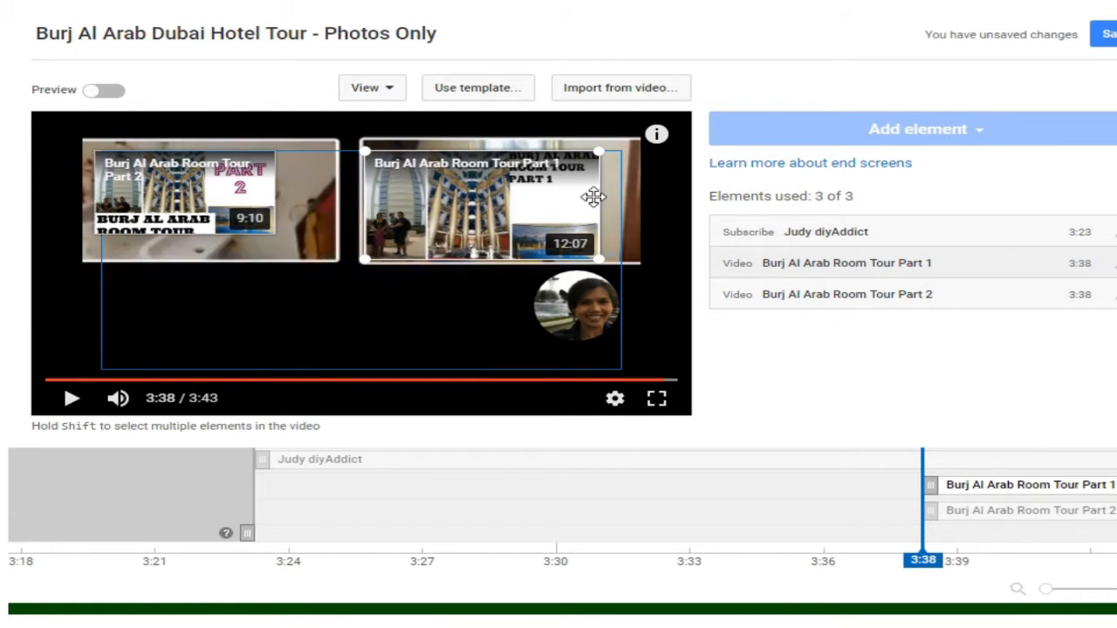
drag(593, 197, 604, 197)
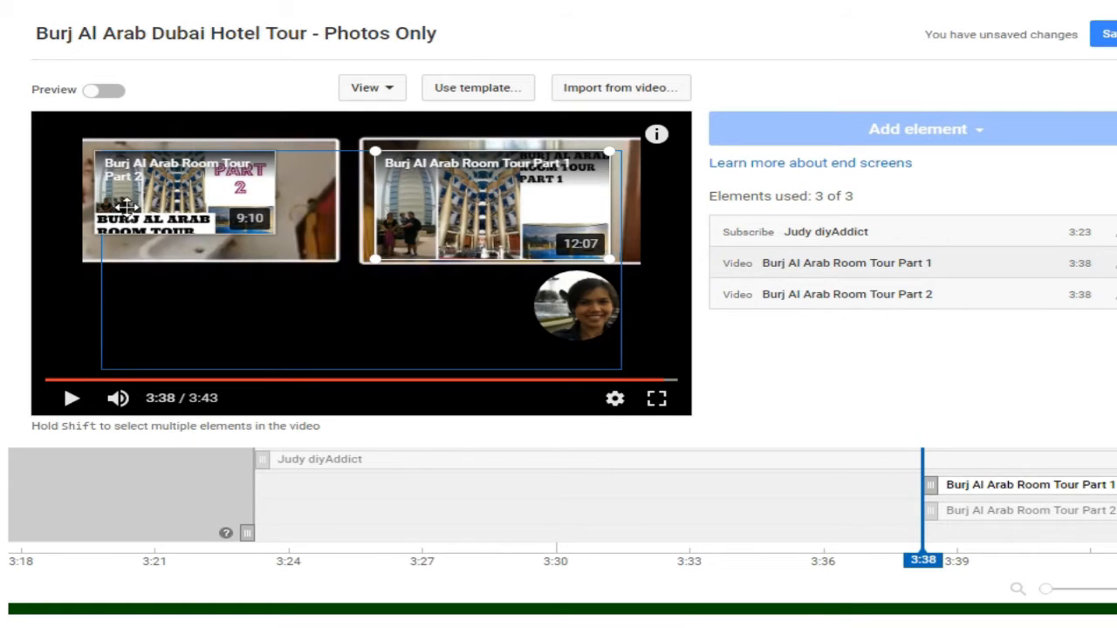
click(170, 206)
drag(281, 233, 300, 238)
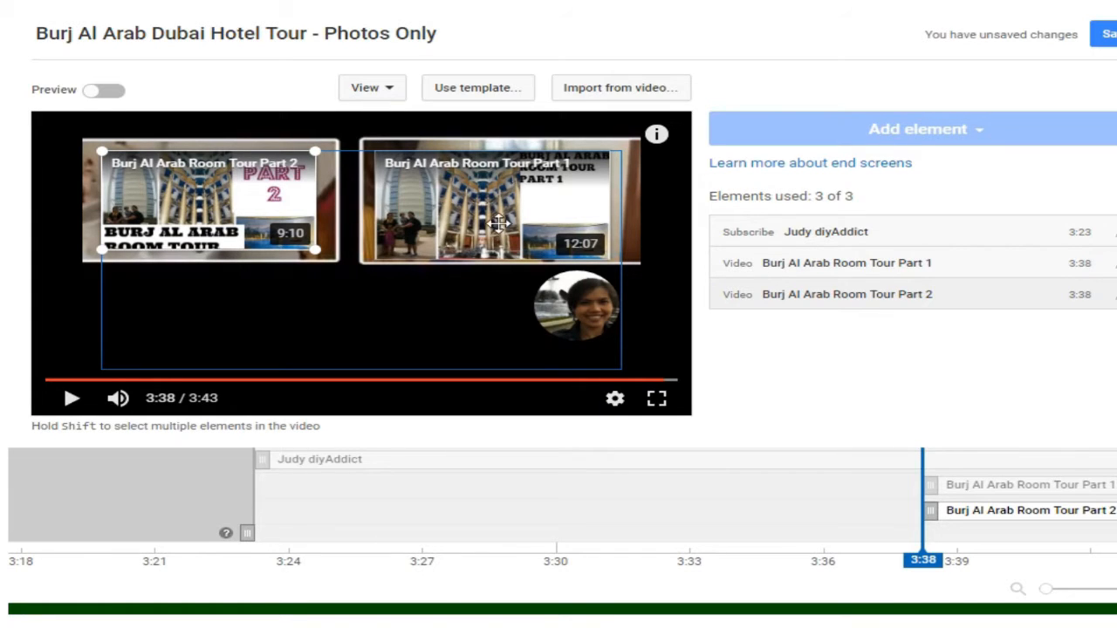
Step: Place the Part 1 element in the left video frame and the Part 2 element in the right one, enlarging Part 2 to fill it
drag(263, 200, 448, 320)
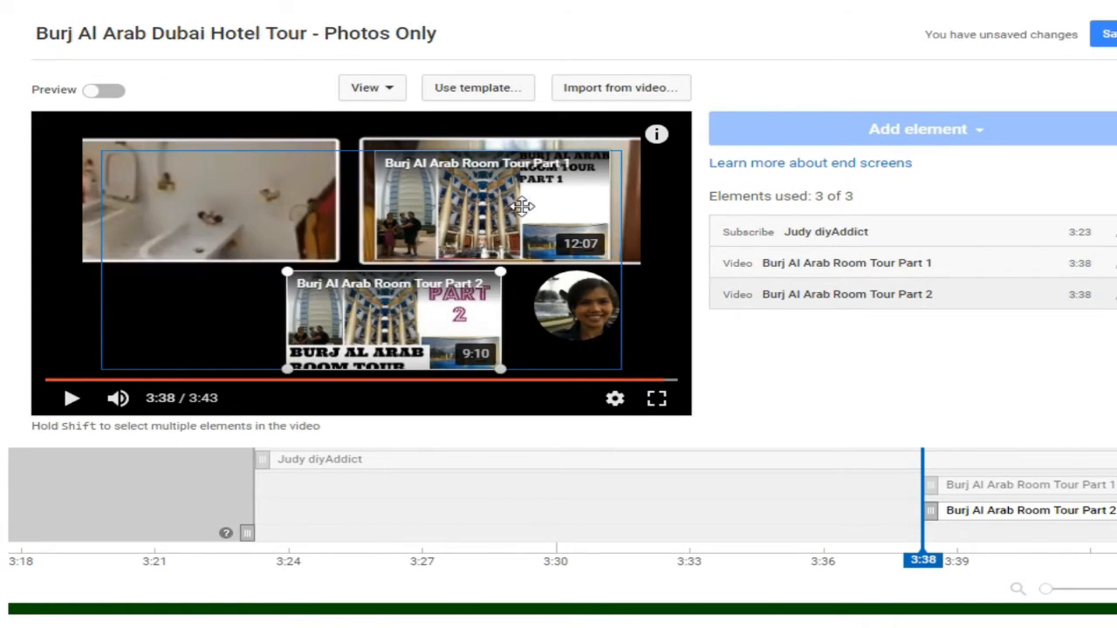
drag(484, 200, 206, 192)
drag(412, 329, 479, 229)
drag(390, 248, 375, 264)
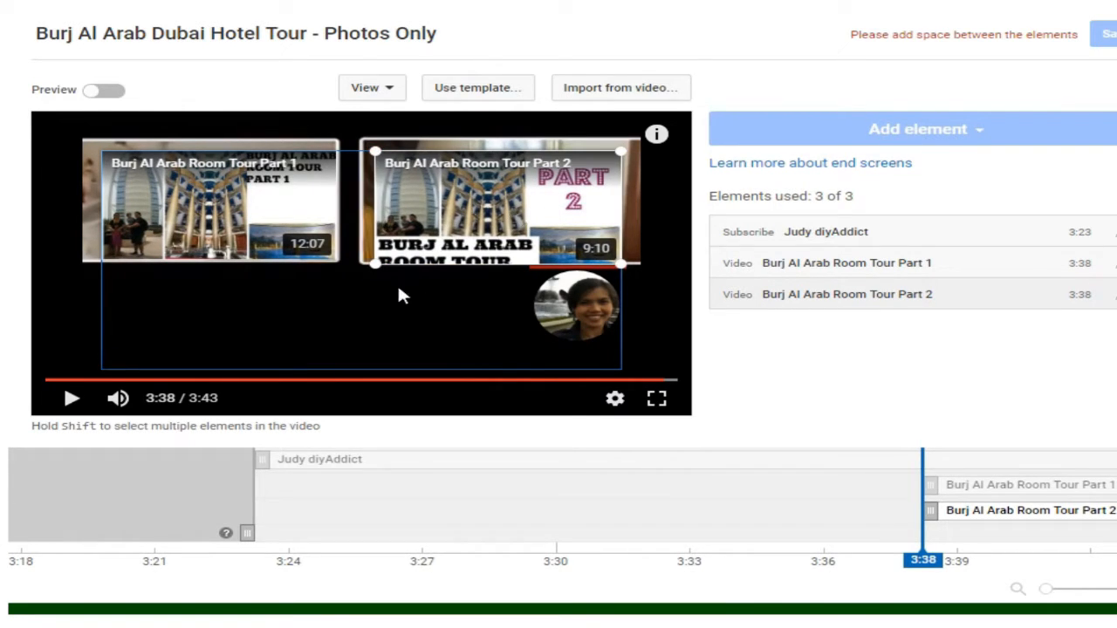
Step: Move the Subscribe element away from the Part 2 element, right beside the SUBSCRIBE text
click(224, 225)
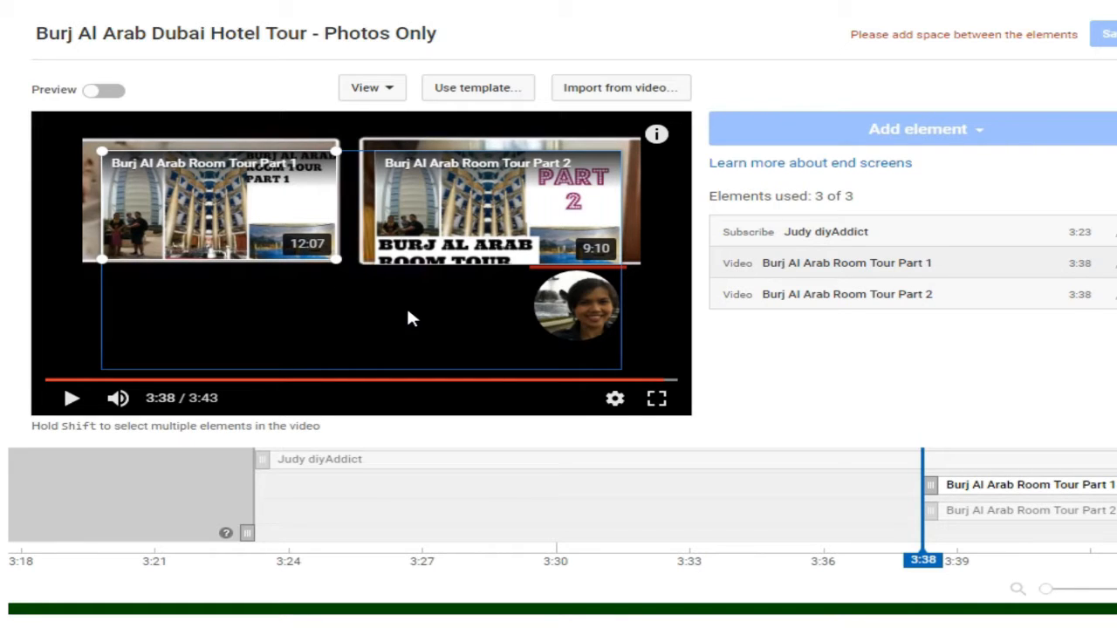
click(559, 316)
drag(559, 316, 548, 324)
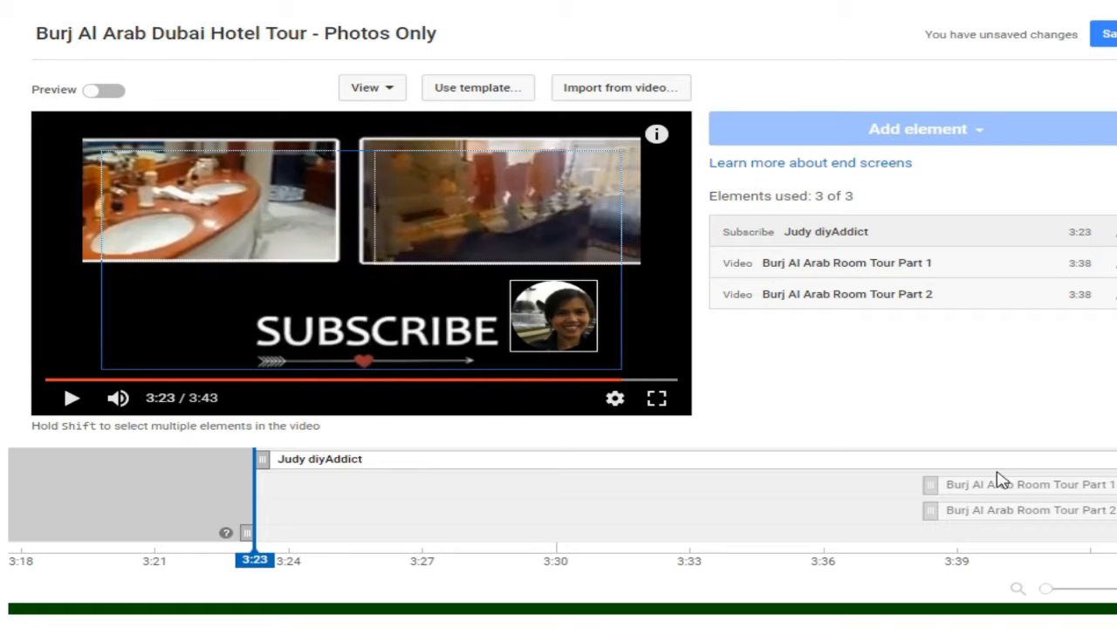
Step: Set the Part 1 and Part 2 video elements to start at 3:23, matching the Subscribe element
drag(922, 486, 253, 509)
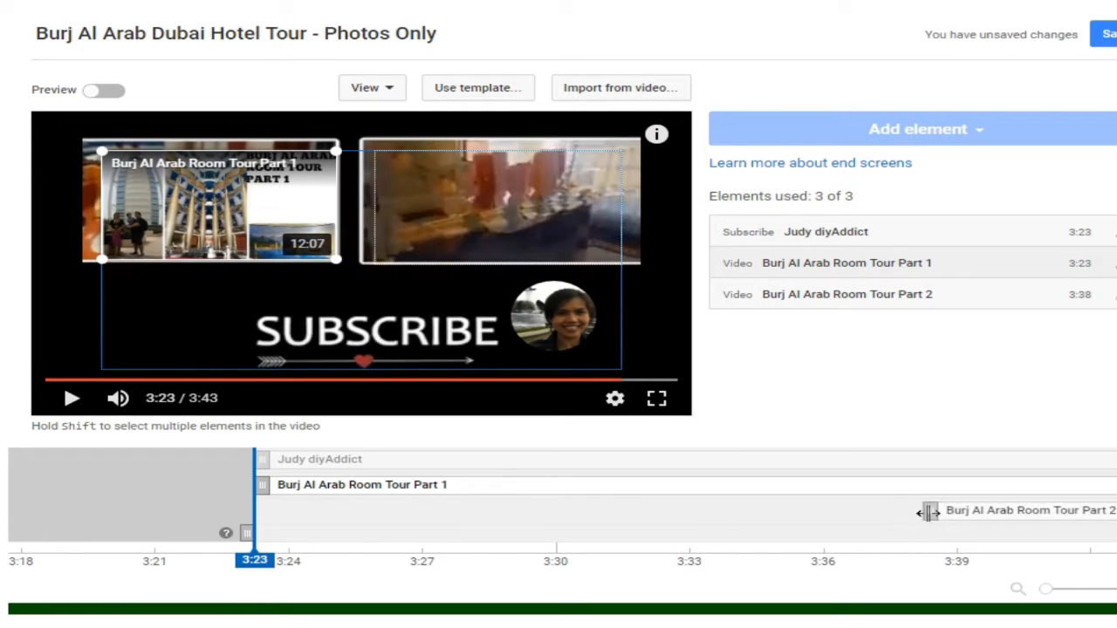
drag(927, 511, 244, 526)
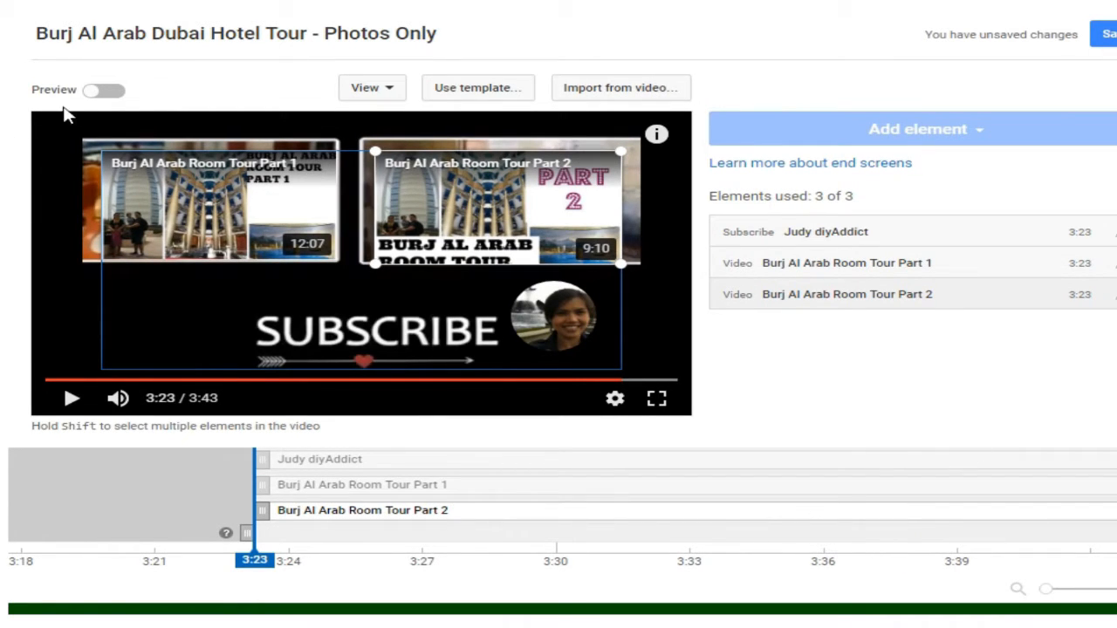
Step: Preview the end screen playback with all three elements and try to save it
click(104, 91)
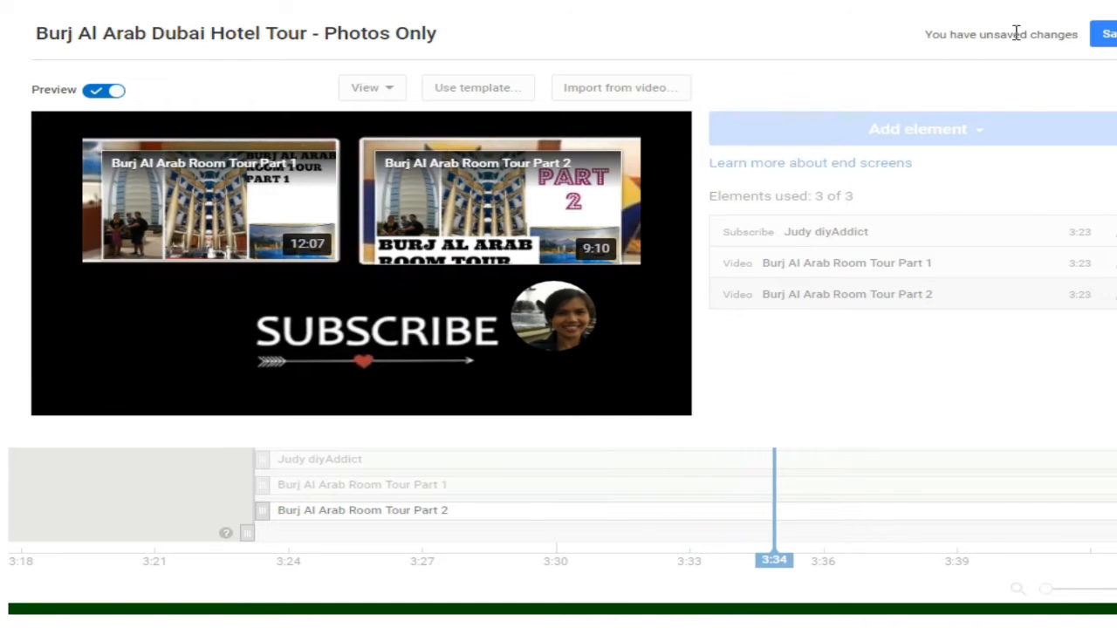
click(1102, 34)
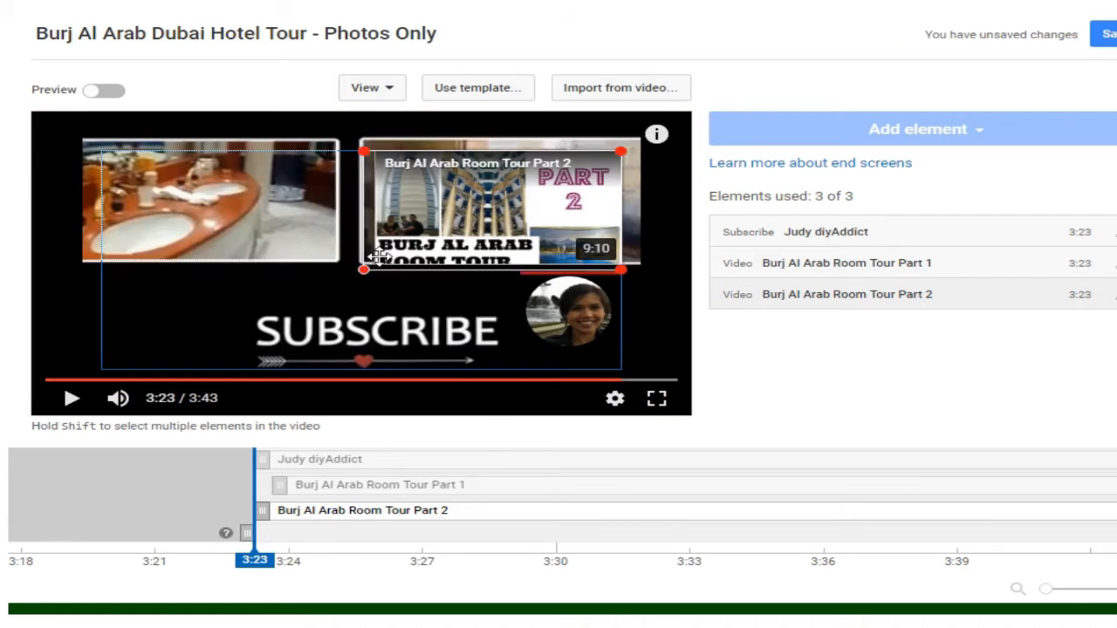
Step: Shrink the Part 2 and Part 1 video elements within their frames, shifting Part 2 slightly to the left
drag(368, 263, 428, 234)
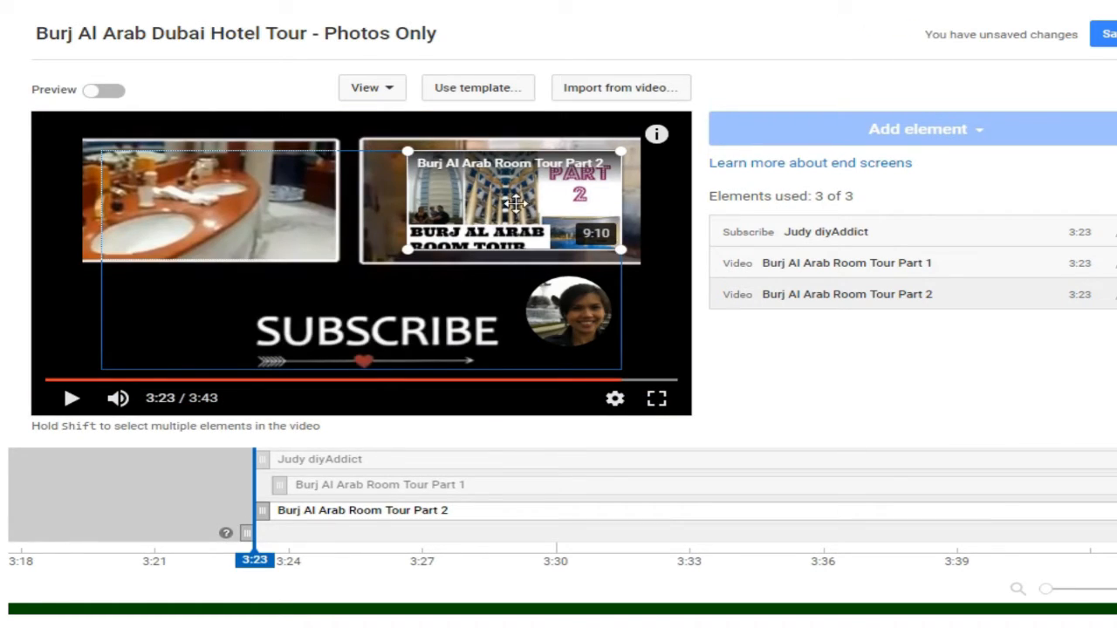
drag(515, 202, 498, 199)
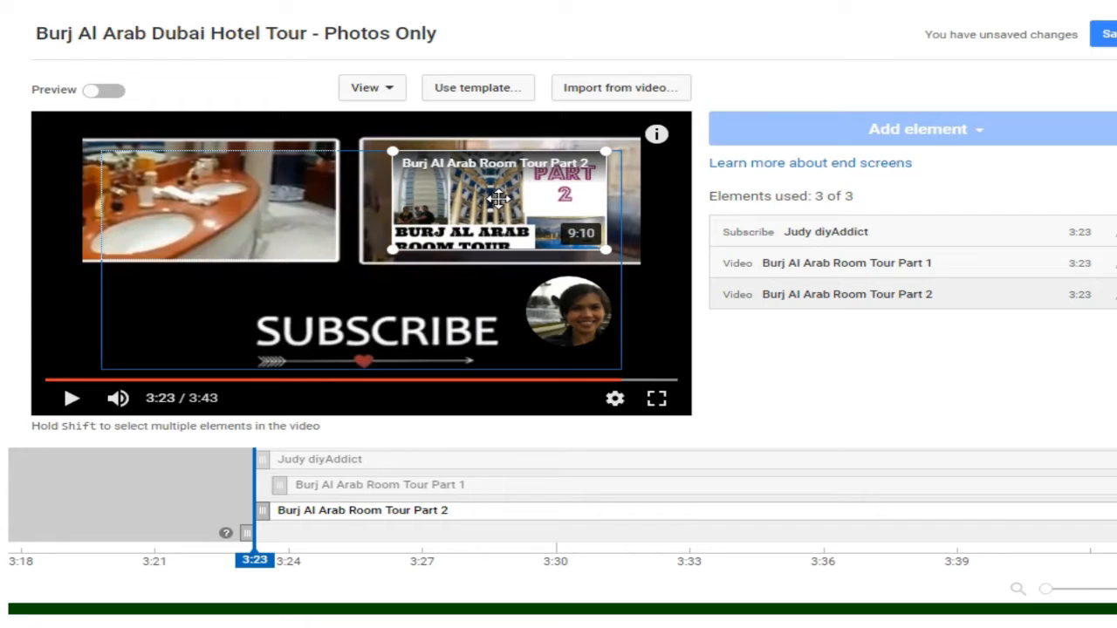
click(233, 211)
drag(337, 260, 315, 249)
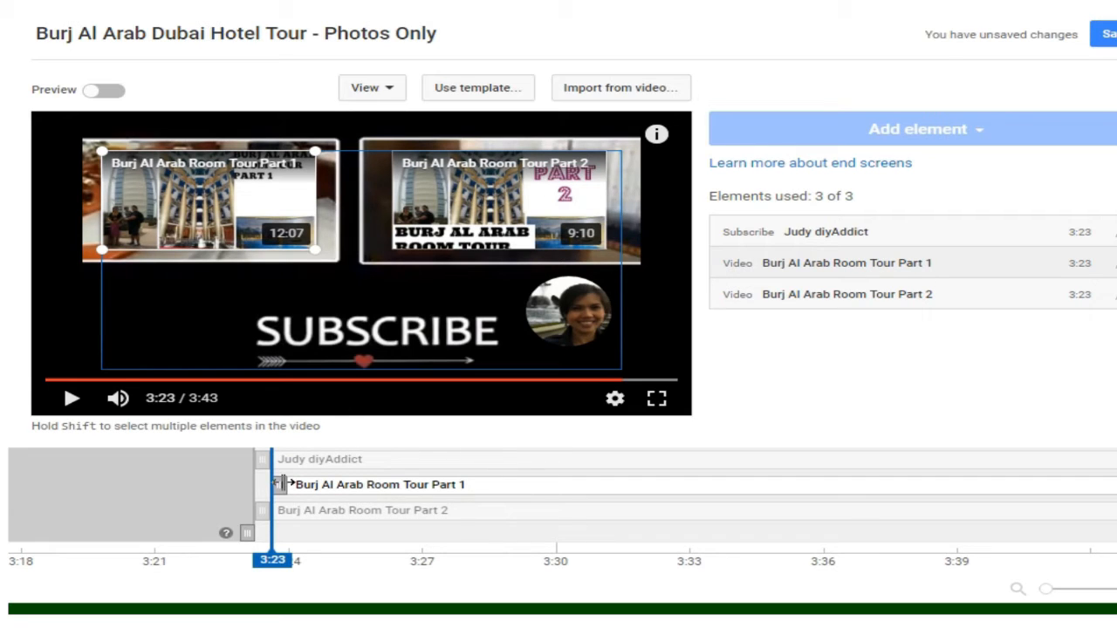
Step: Move the start of the Part 1 element back to 3:23, aligned with the other elements, and save the end screen
drag(279, 485, 254, 485)
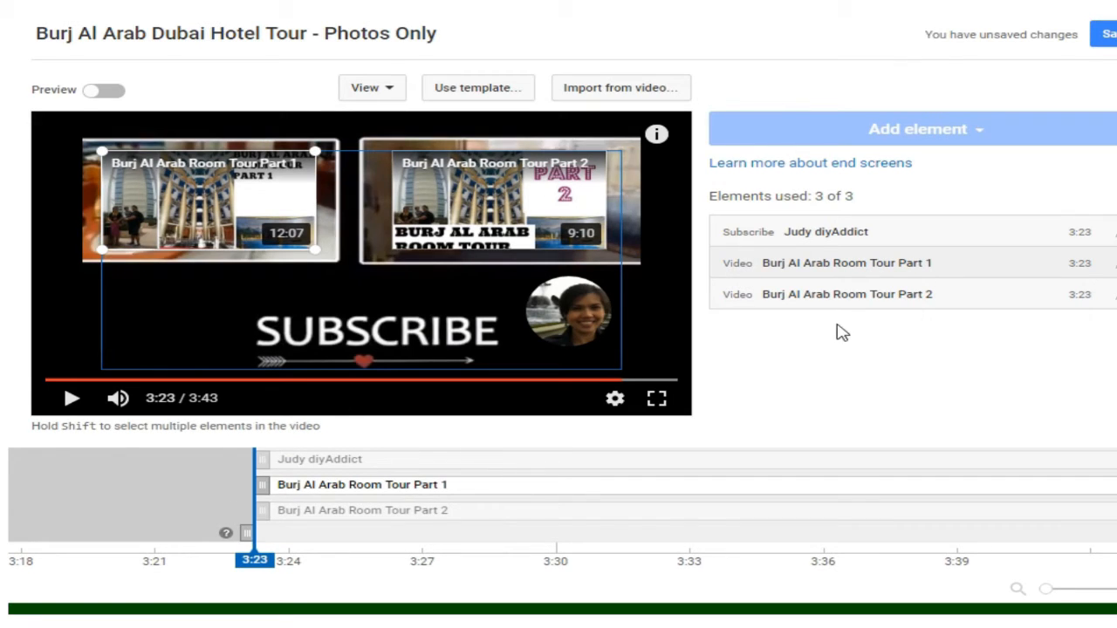
click(1104, 34)
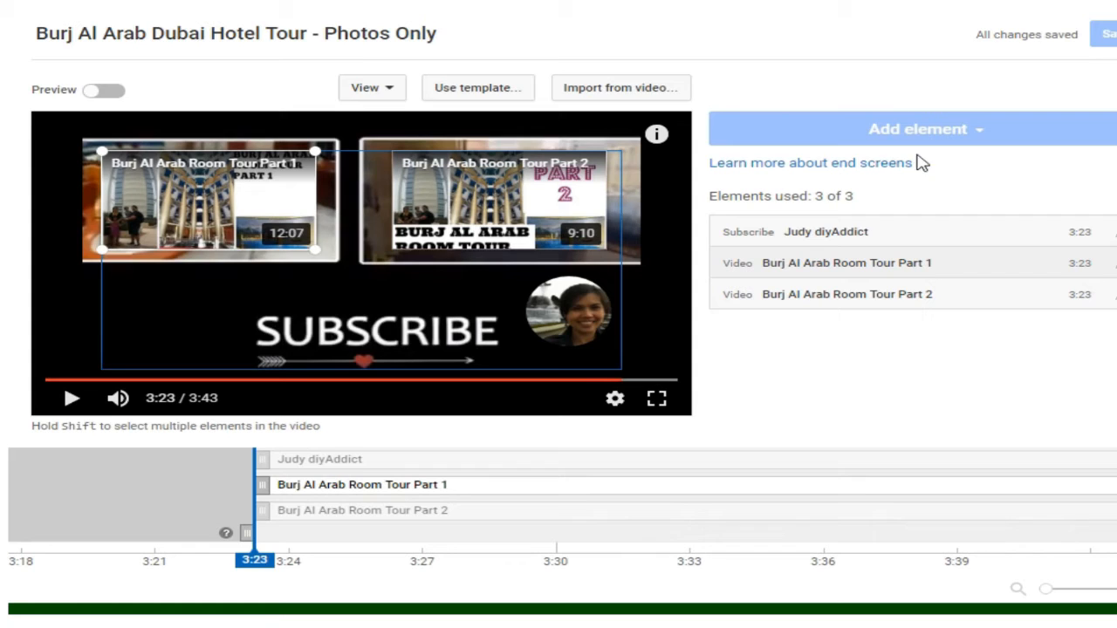